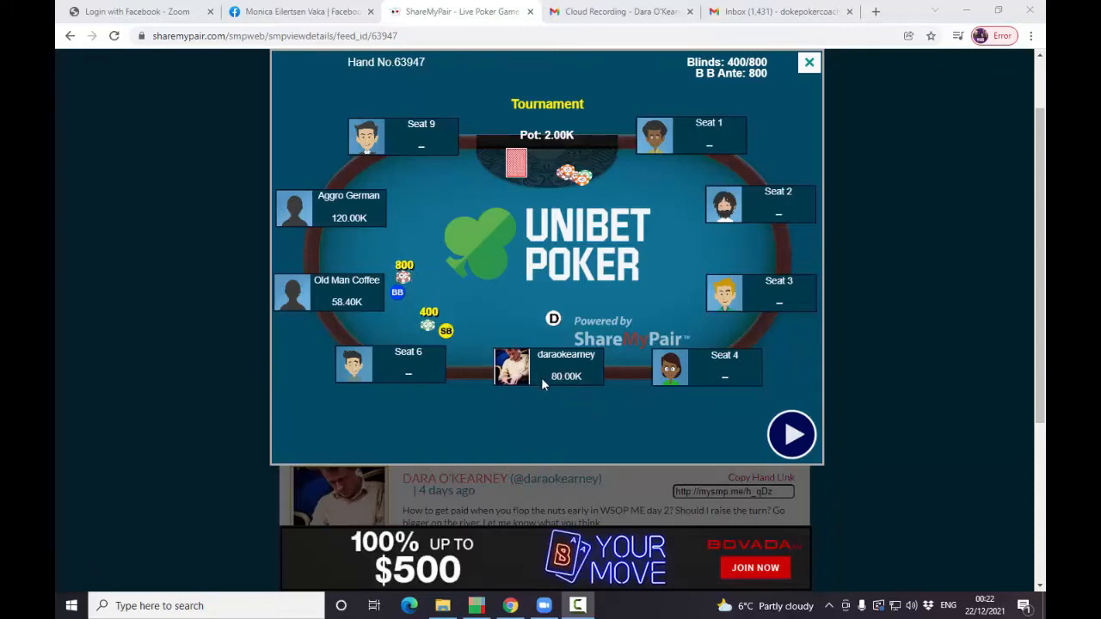
- Replay the tournament hand through the preflop action and the flop betting, pausing after each street
left_click(791, 434)
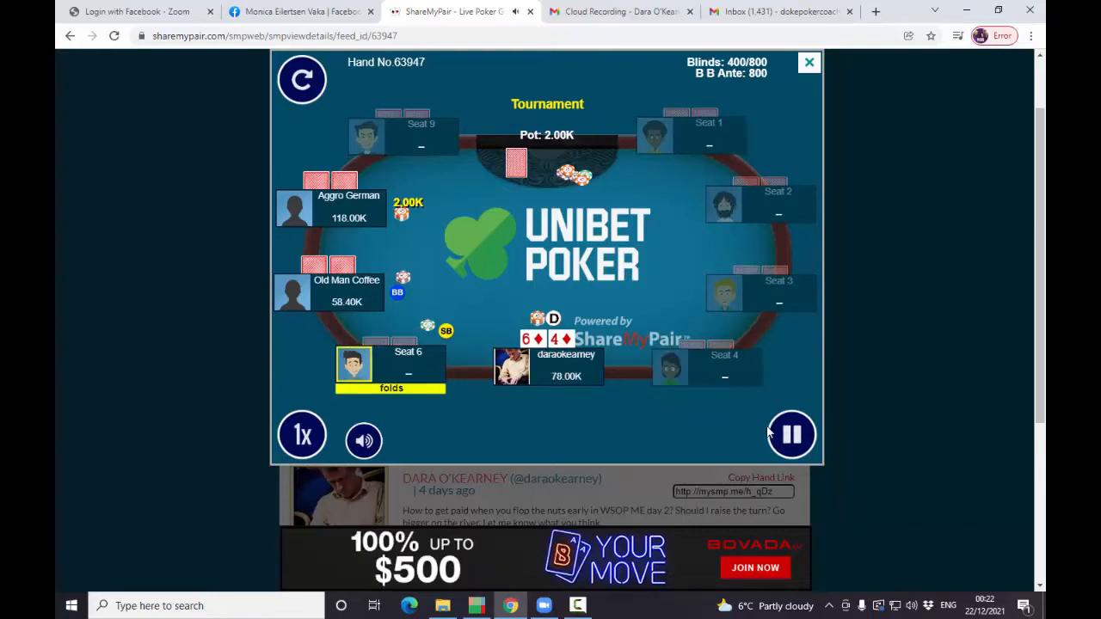
left_click(793, 438)
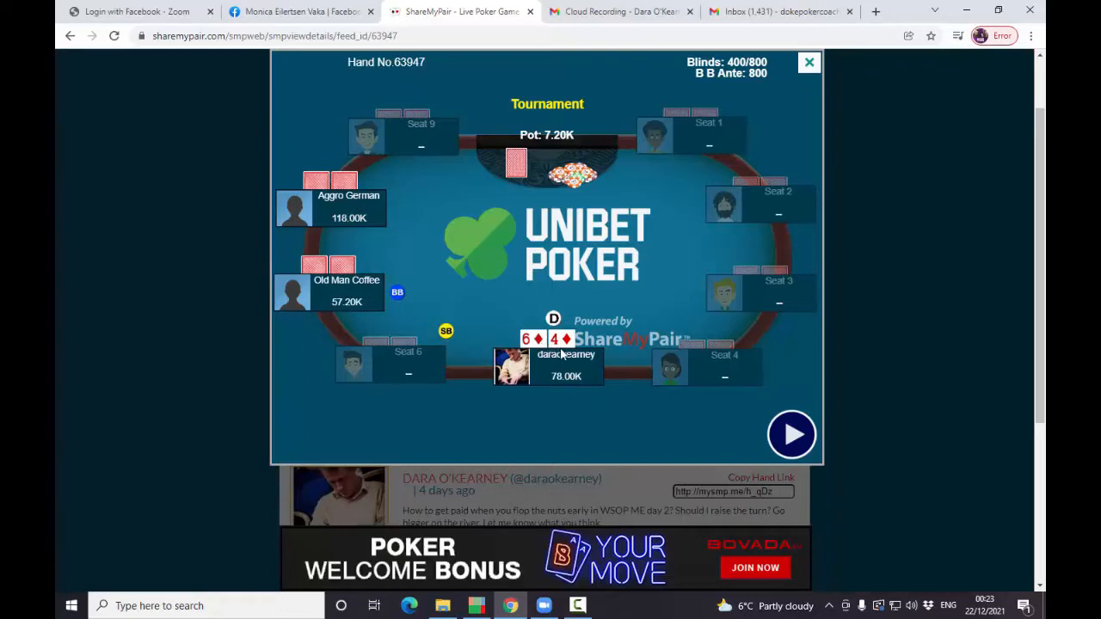
left_click(792, 435)
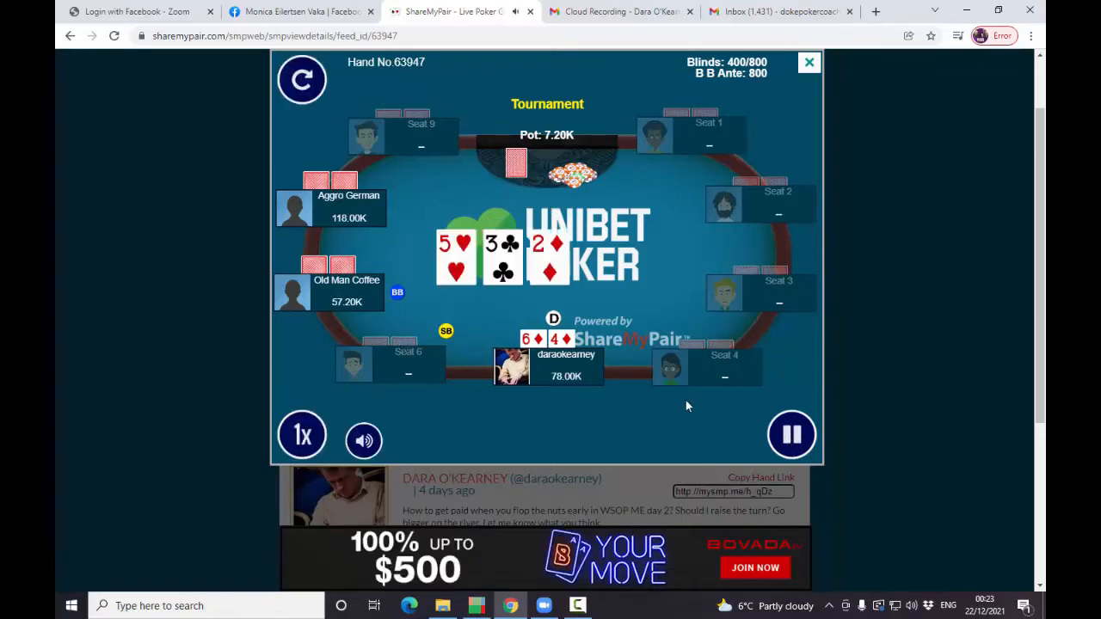
left_click(792, 435)
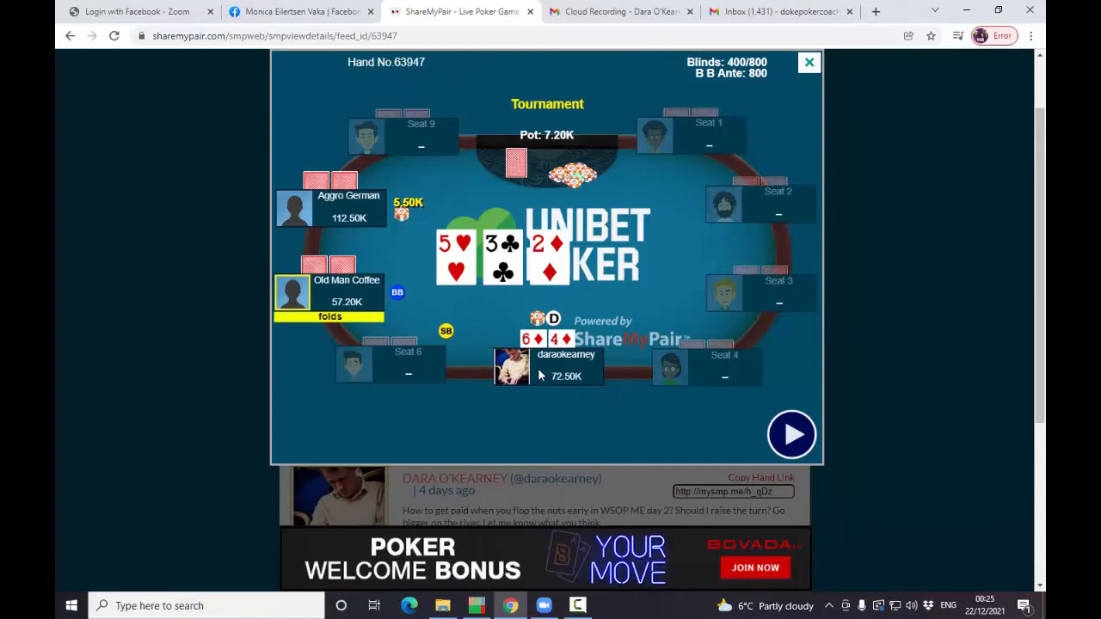
- Resume the hand replay through the turn and river to the end of the hand, pausing after each street
left_click(791, 435)
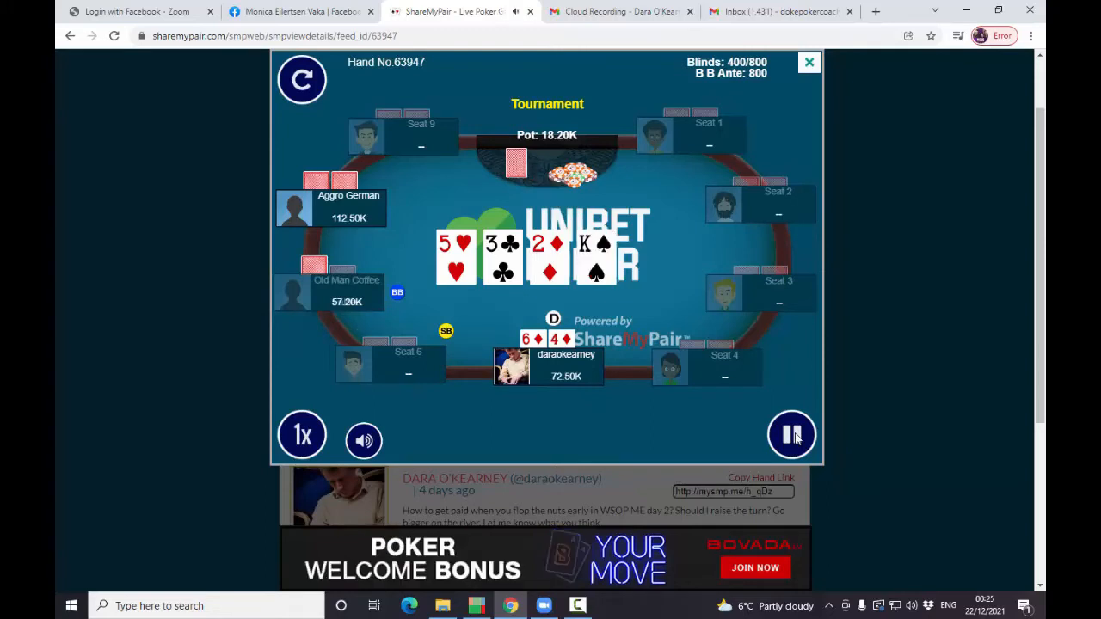
left_click(793, 436)
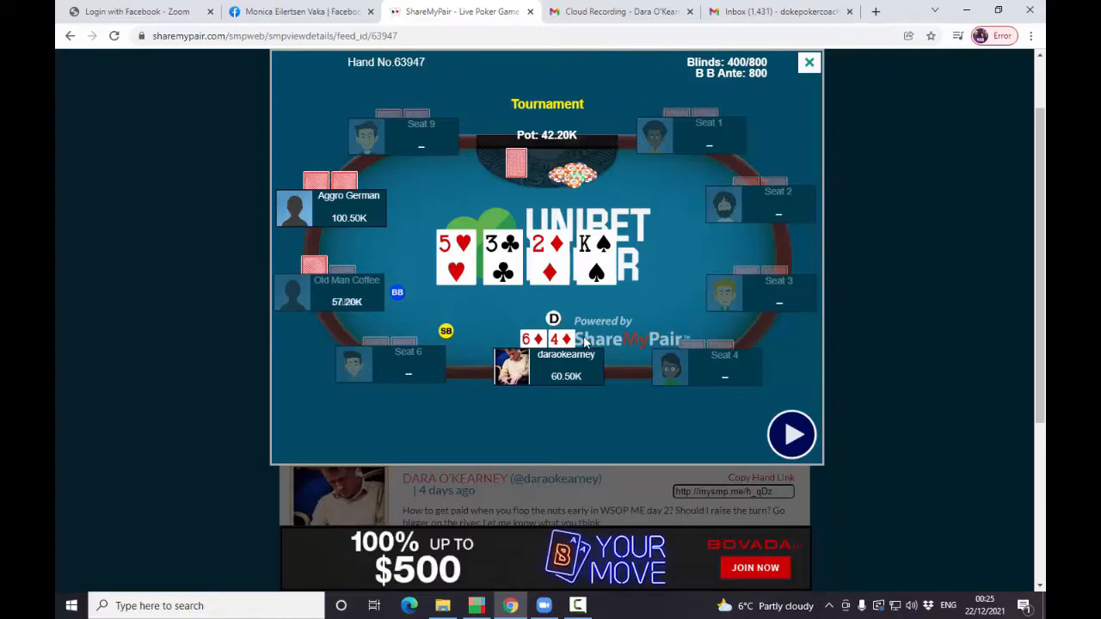
left_click(791, 438)
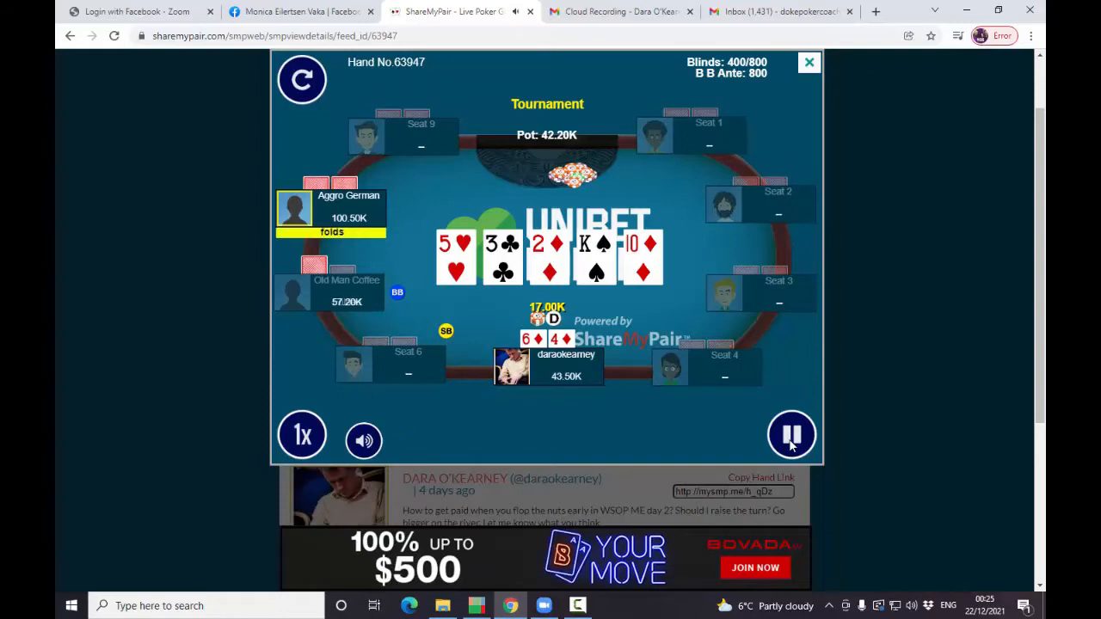
left_click(791, 439)
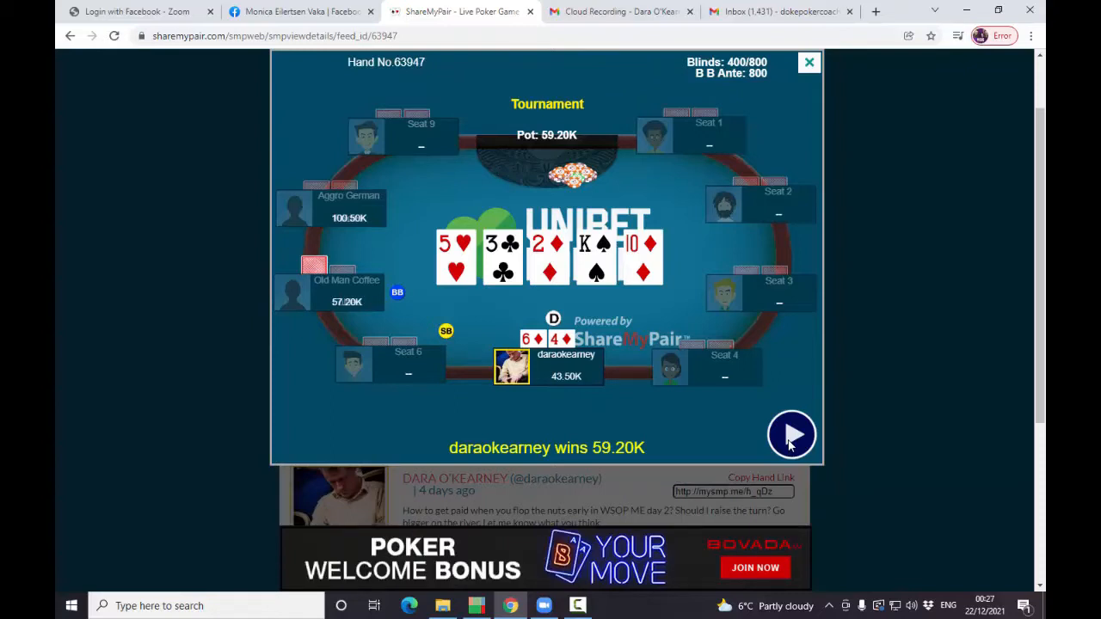
- Switch to PioViewer and inspect the IP and OOP starting ranges and the saved range list, leaving both ranges unchanged
left_click(477, 606)
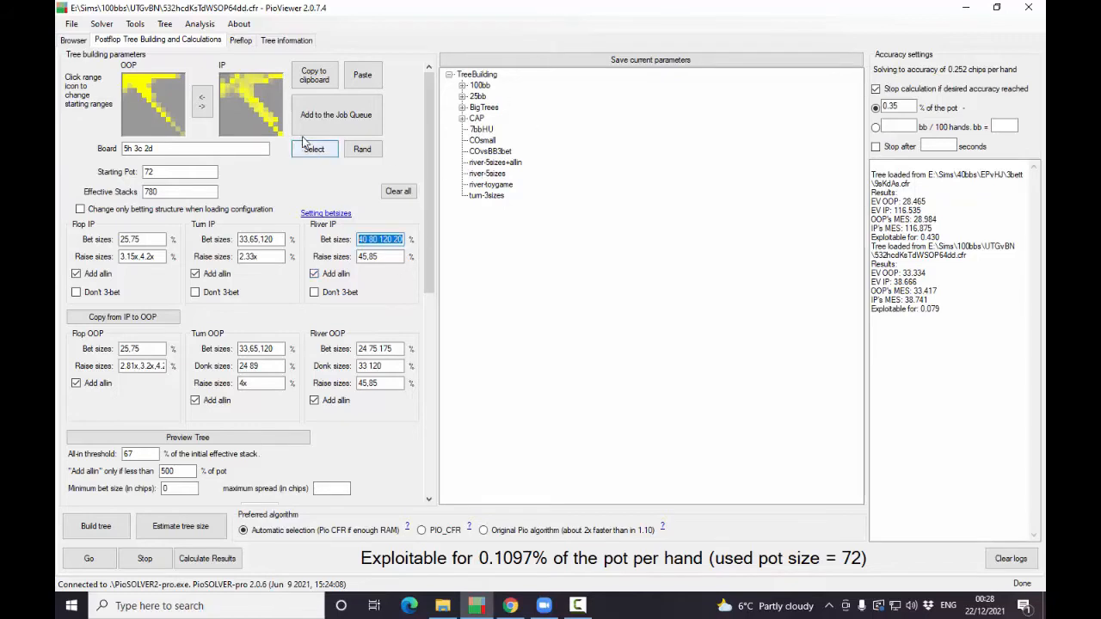
left_click(238, 125)
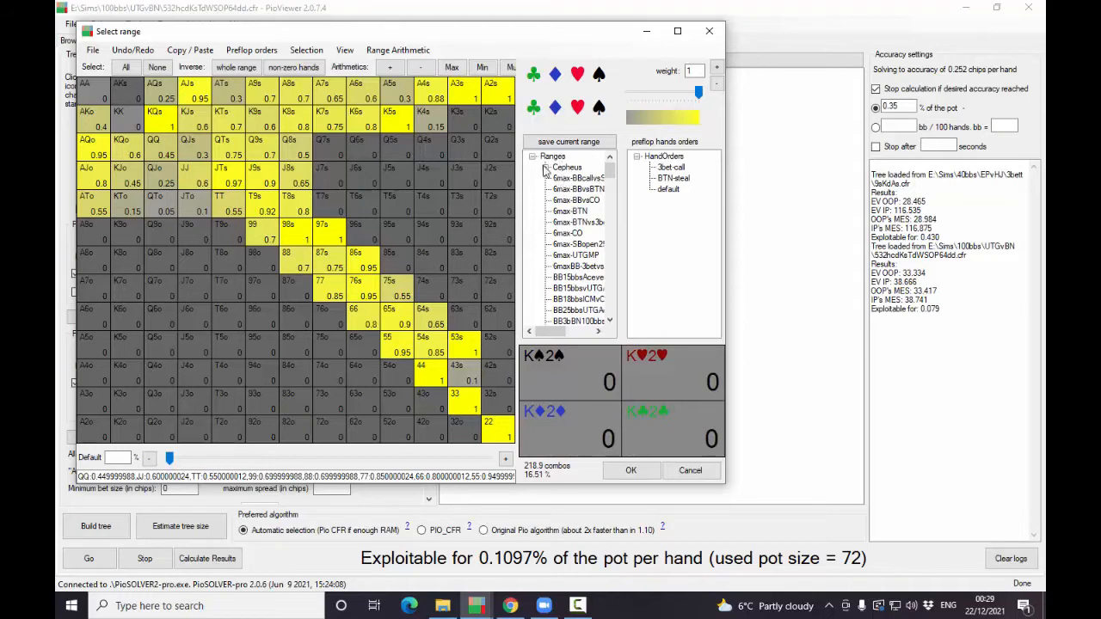
left_click_drag(609, 172, 609, 336)
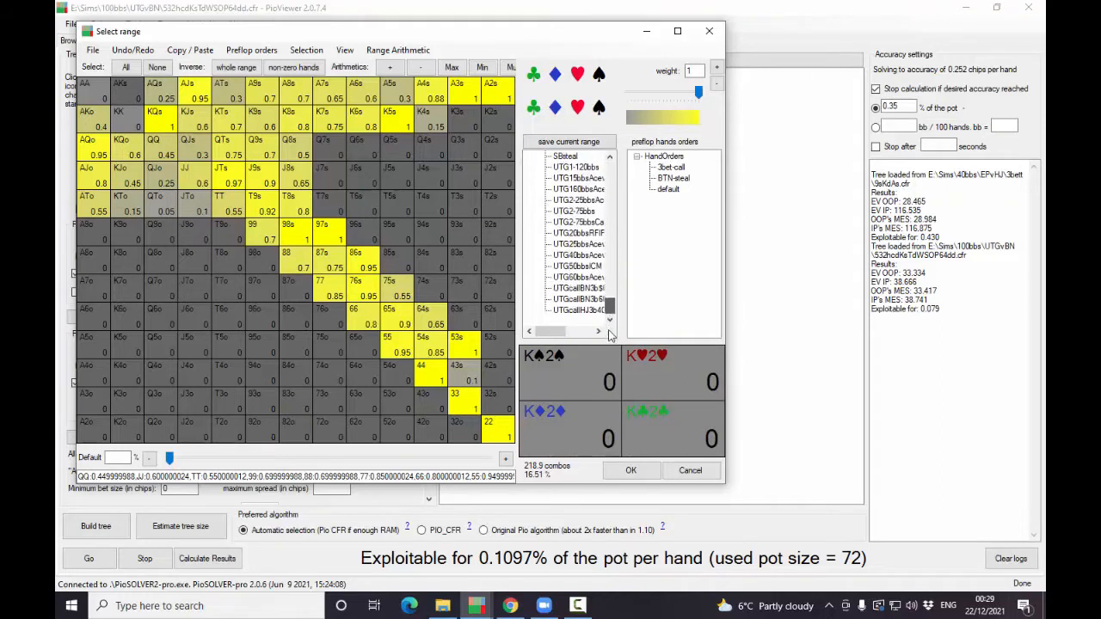
left_click(689, 471)
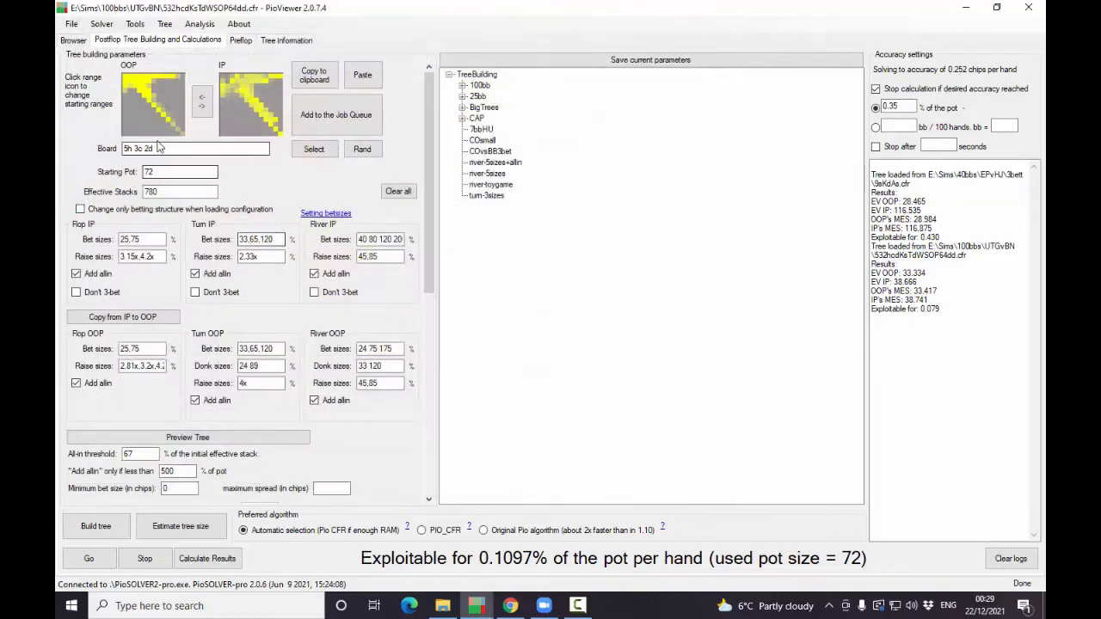
left_click(136, 115)
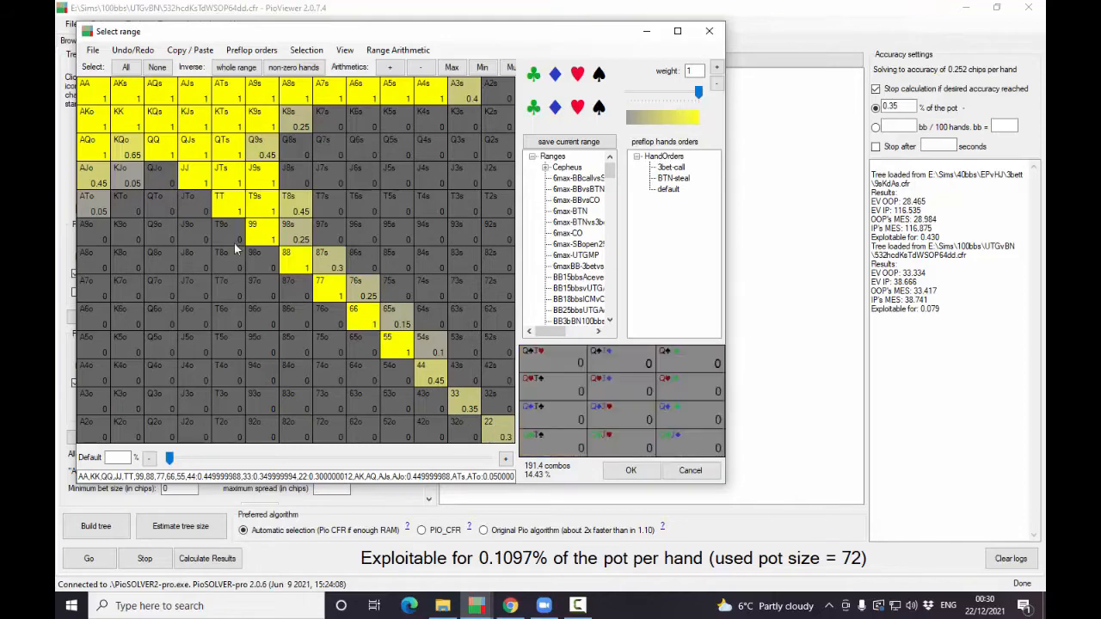
left_click(711, 34)
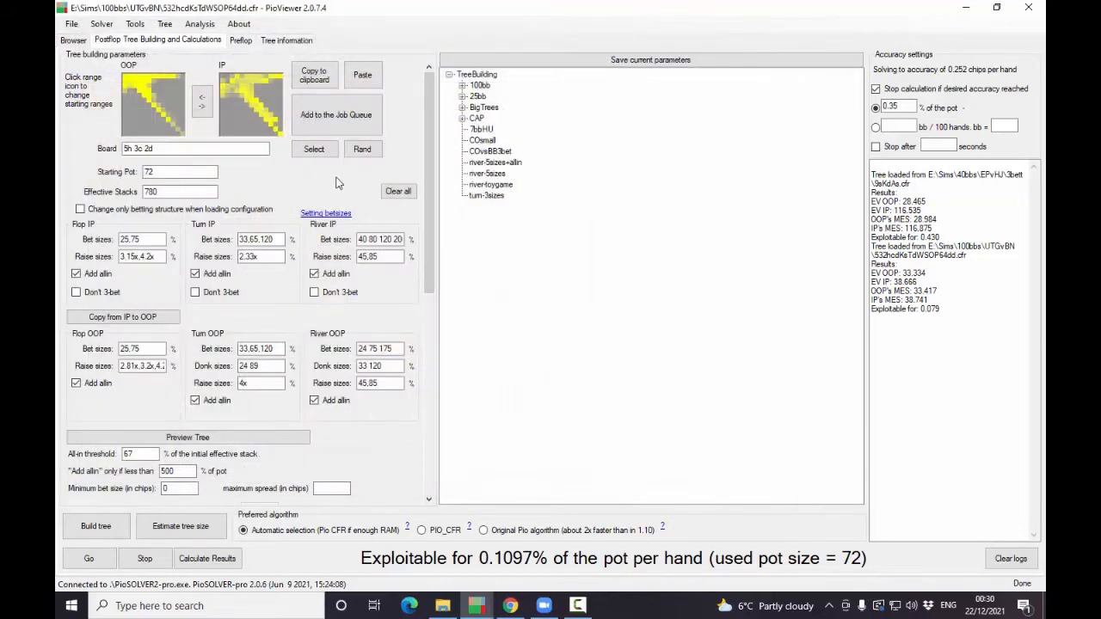
- Review the selected flop cards, the starting pot and the effective stacks in the tree parameters
left_click(314, 150)
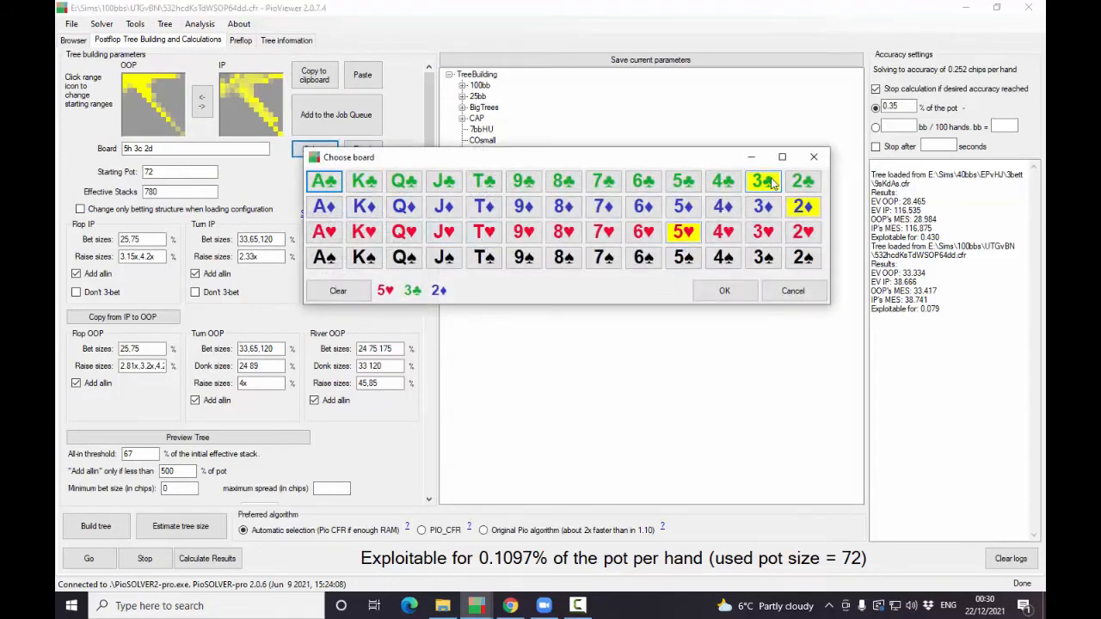
left_click(793, 291)
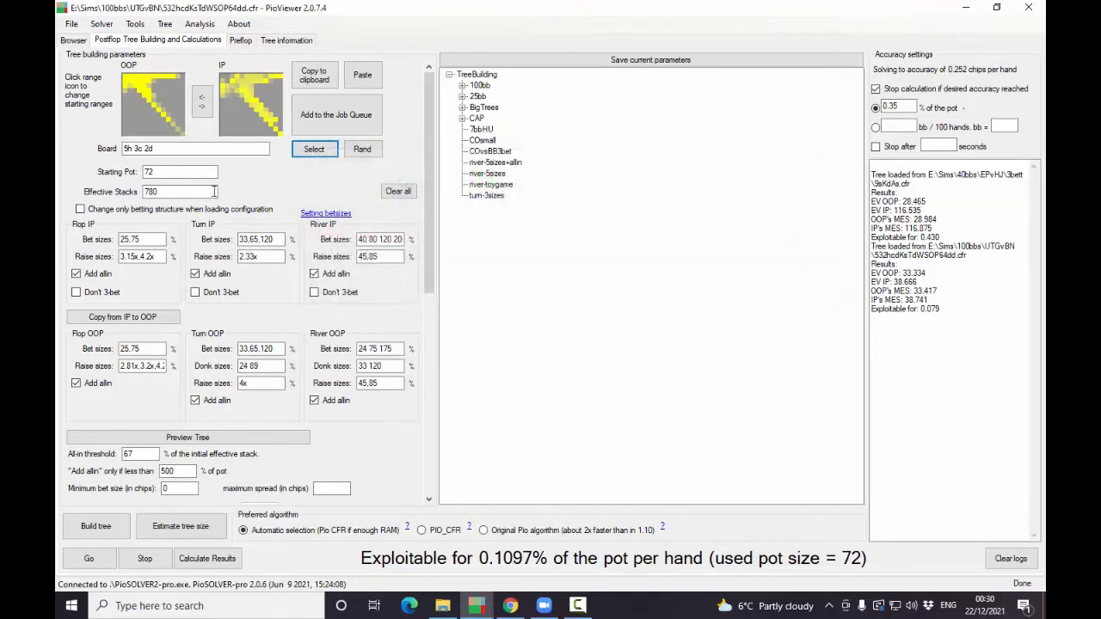
double_click(148, 172)
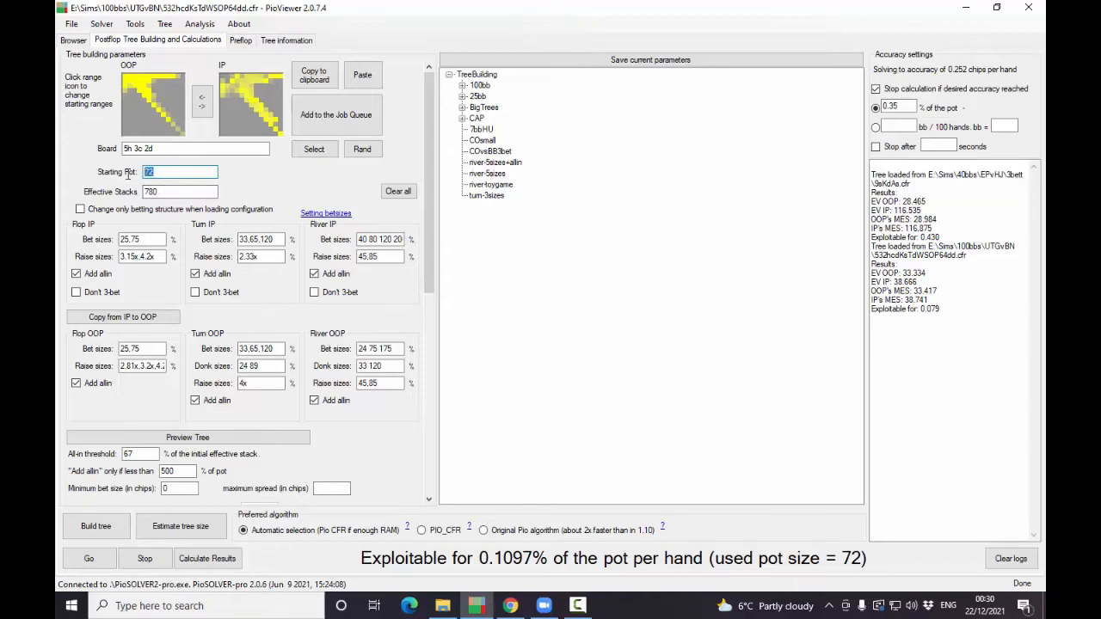
left_click(179, 192)
double_click(180, 192)
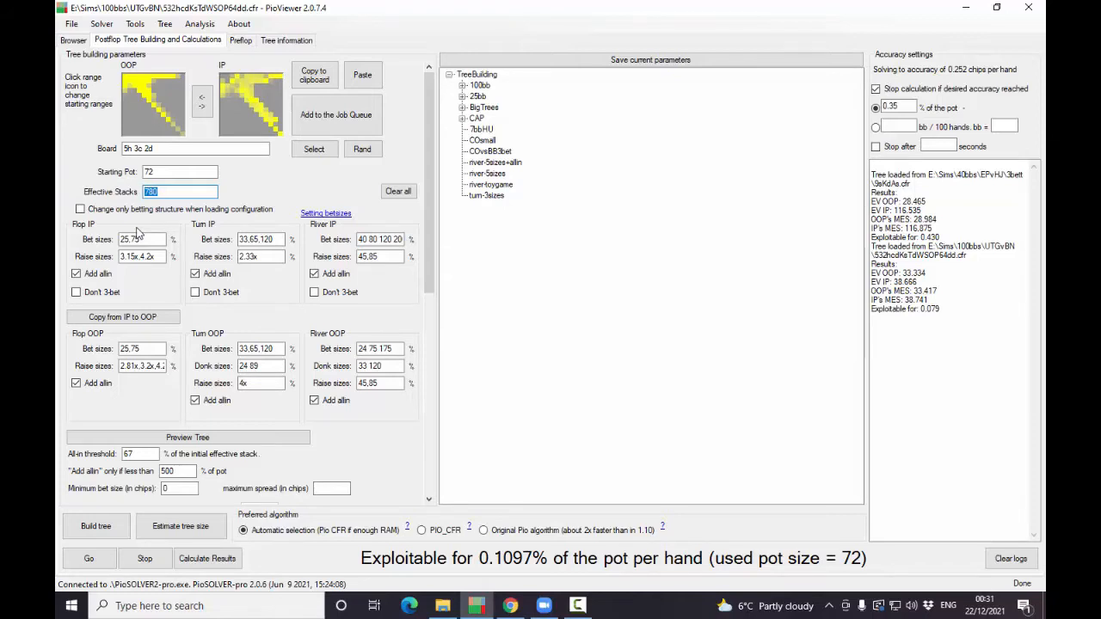
- Review the river IP, flop IP and flop OOP bet sizes and the solver's target accuracy as a percentage of the pot
left_click(364, 241)
double_click(361, 240)
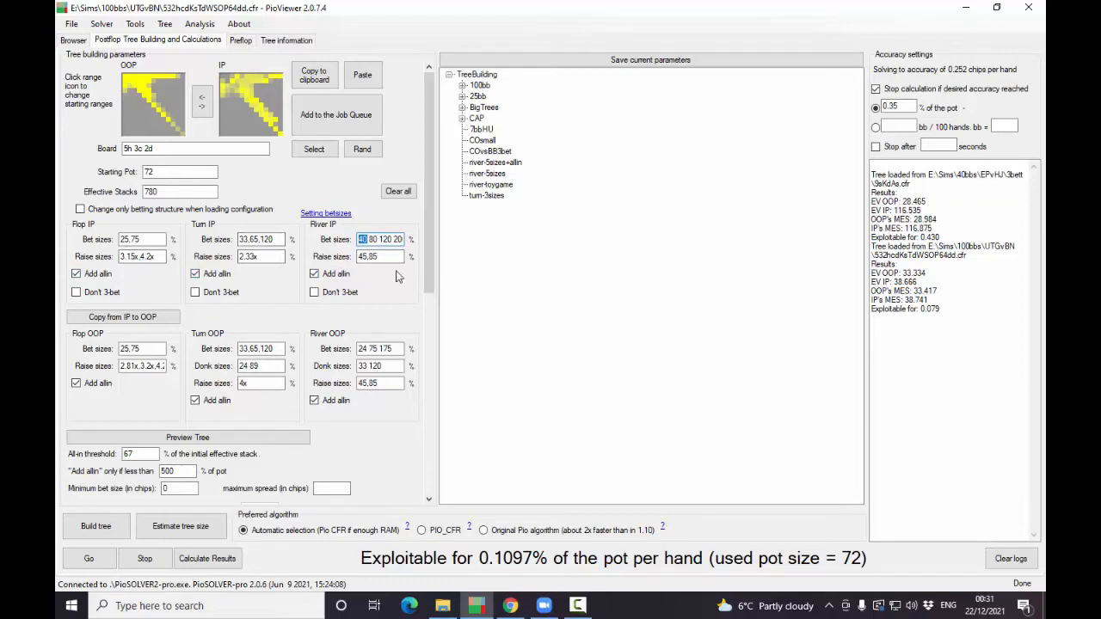
left_click(133, 239)
double_click(136, 239)
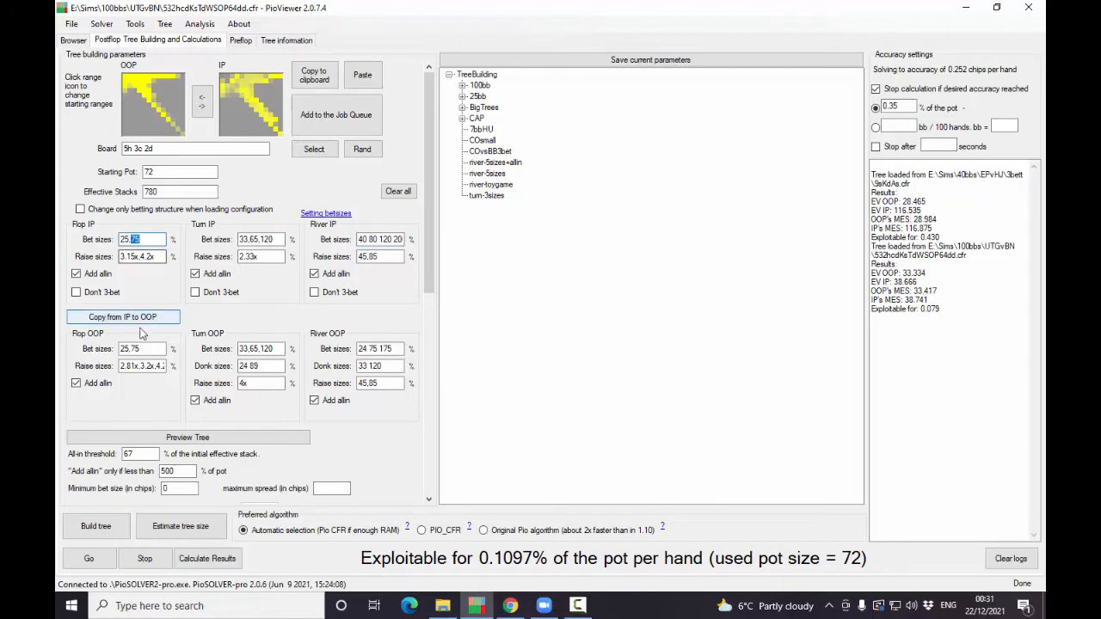
left_click_drag(131, 350, 138, 350)
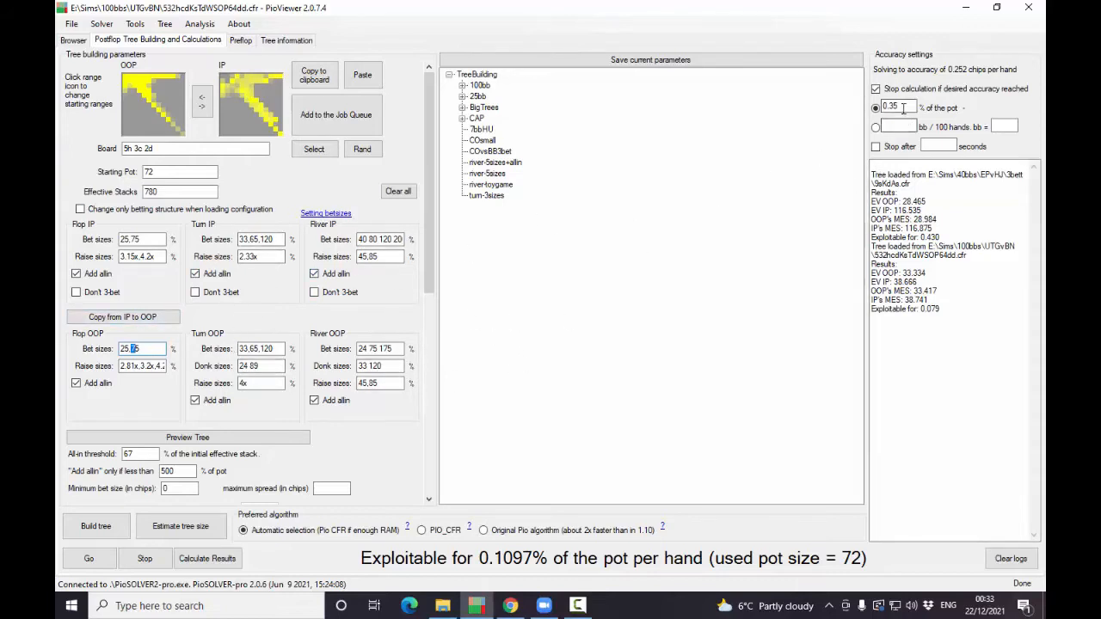
left_click_drag(903, 107, 881, 106)
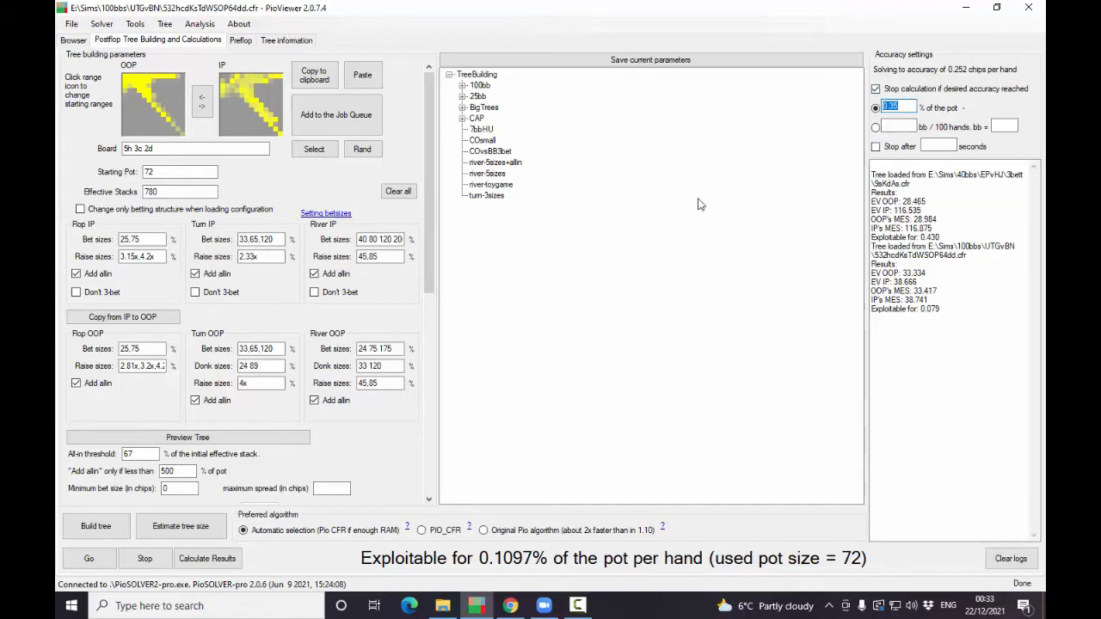
left_click(577, 605)
left_click(873, 338)
- Examine the flop OOP bet sizes, the turn and river donk sizes, and the river bet sizes for both players
left_click_drag(159, 348, 56, 350)
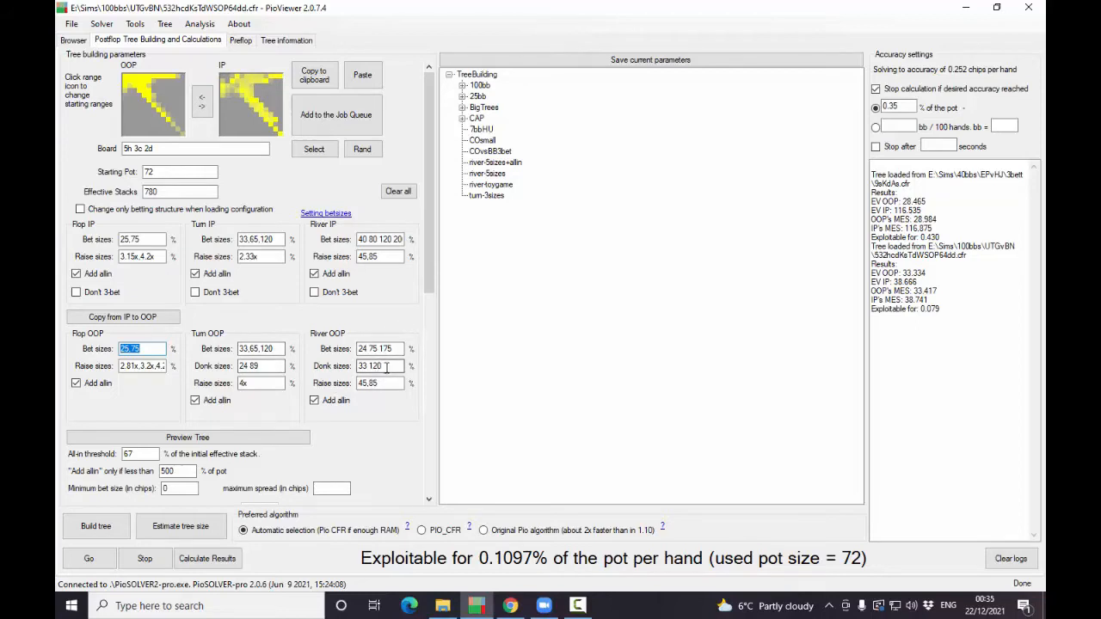
left_click_drag(388, 367, 351, 373)
left_click(254, 367)
left_click_drag(254, 367, 233, 371)
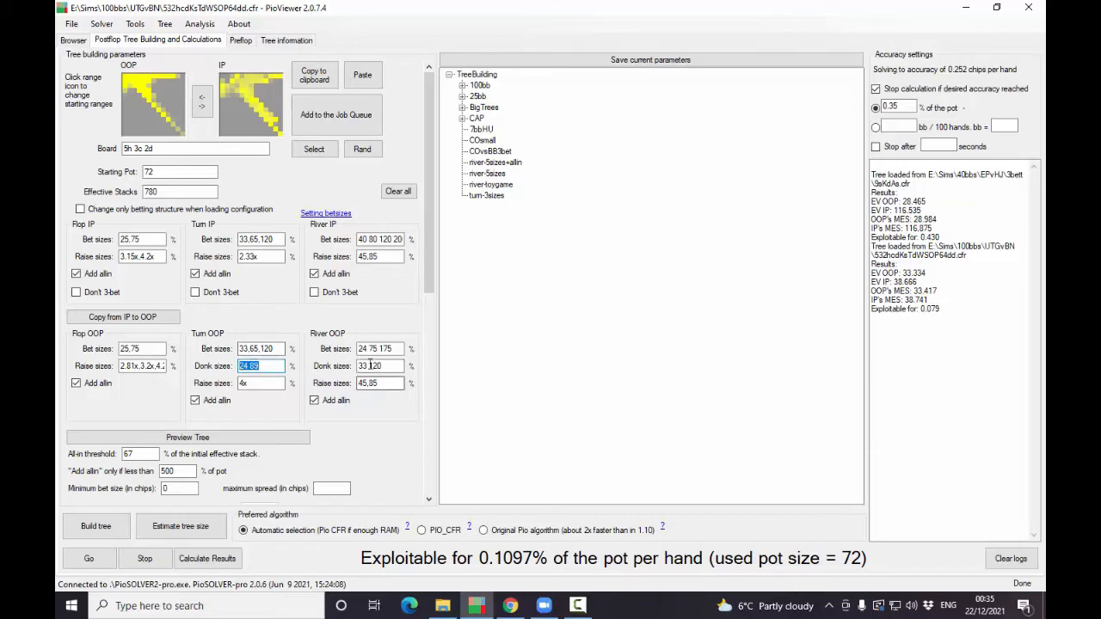
left_click(399, 239)
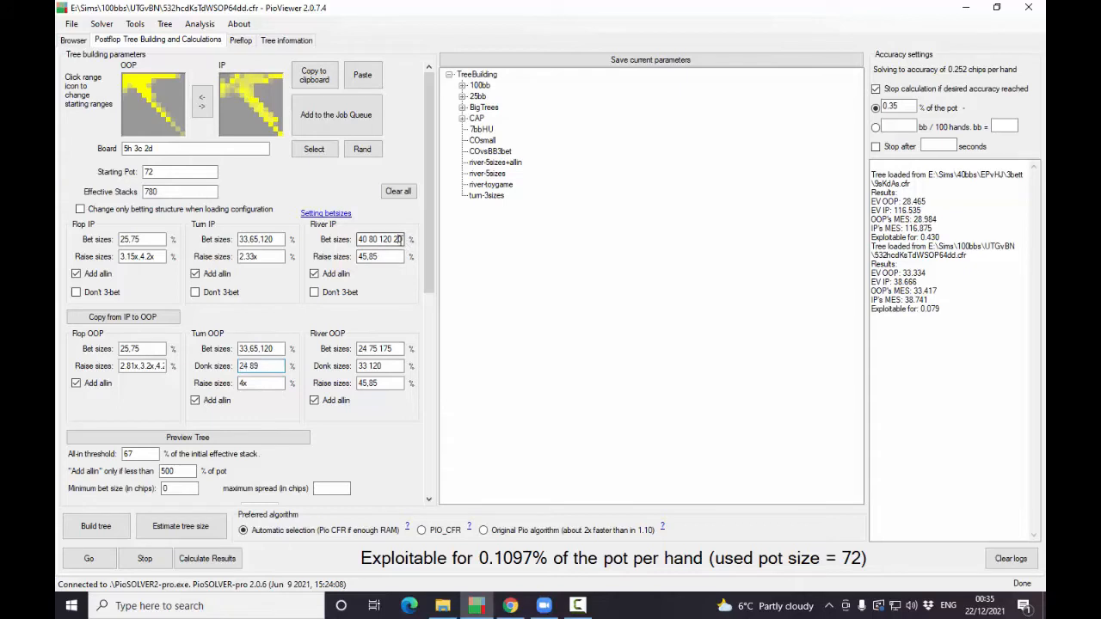
left_click_drag(399, 239, 354, 240)
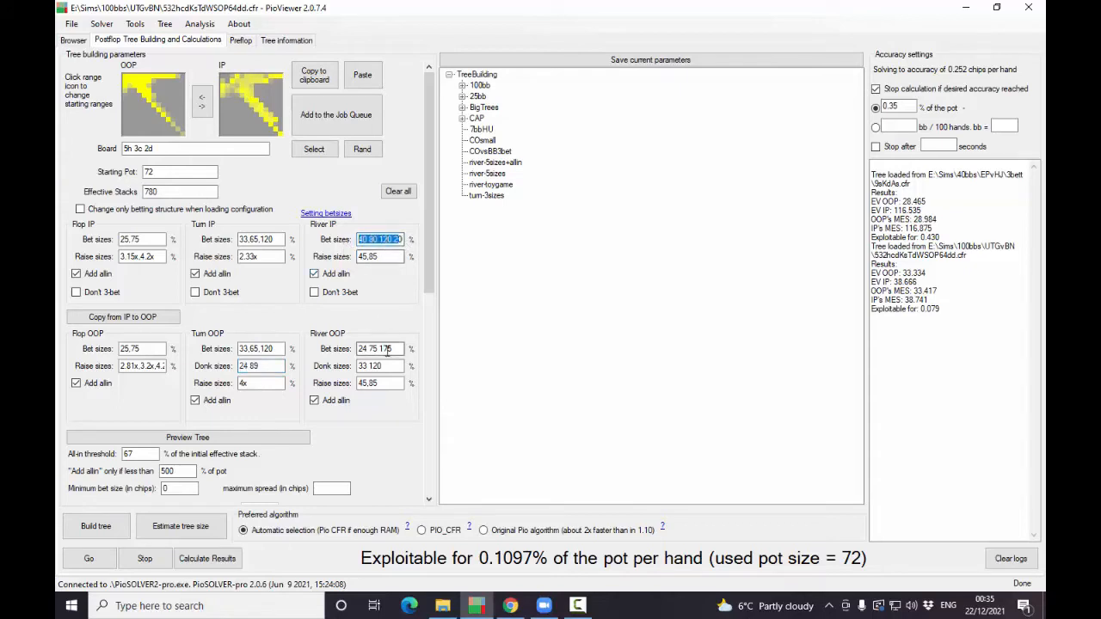
left_click_drag(389, 348, 354, 349)
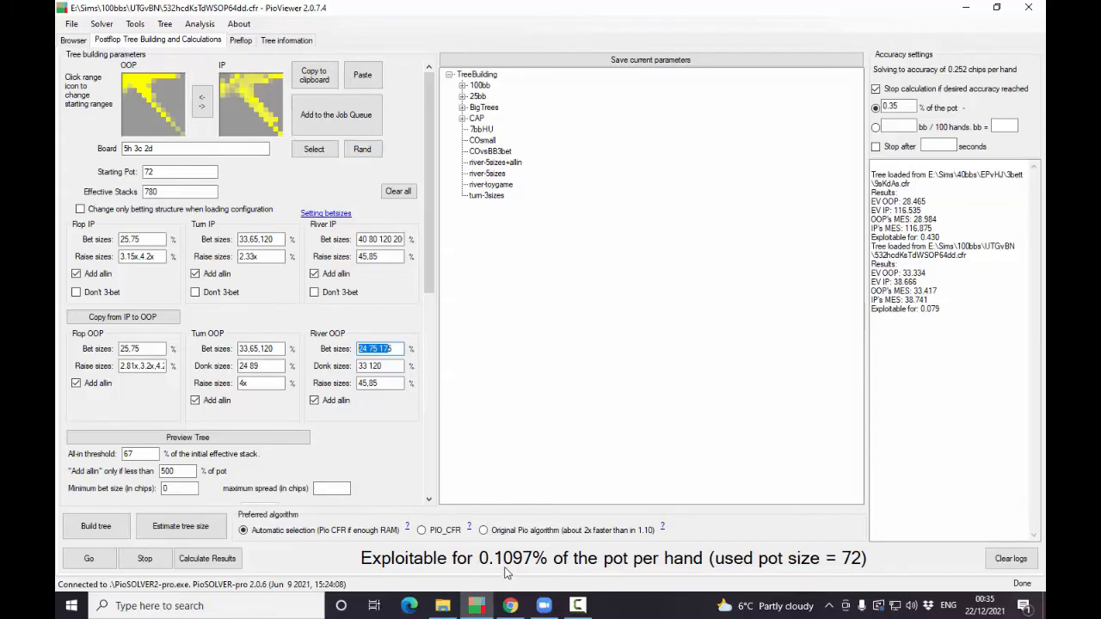
- Browse the solved tree at its root node and compare the OOP and IP equities on the flop
left_click(75, 40)
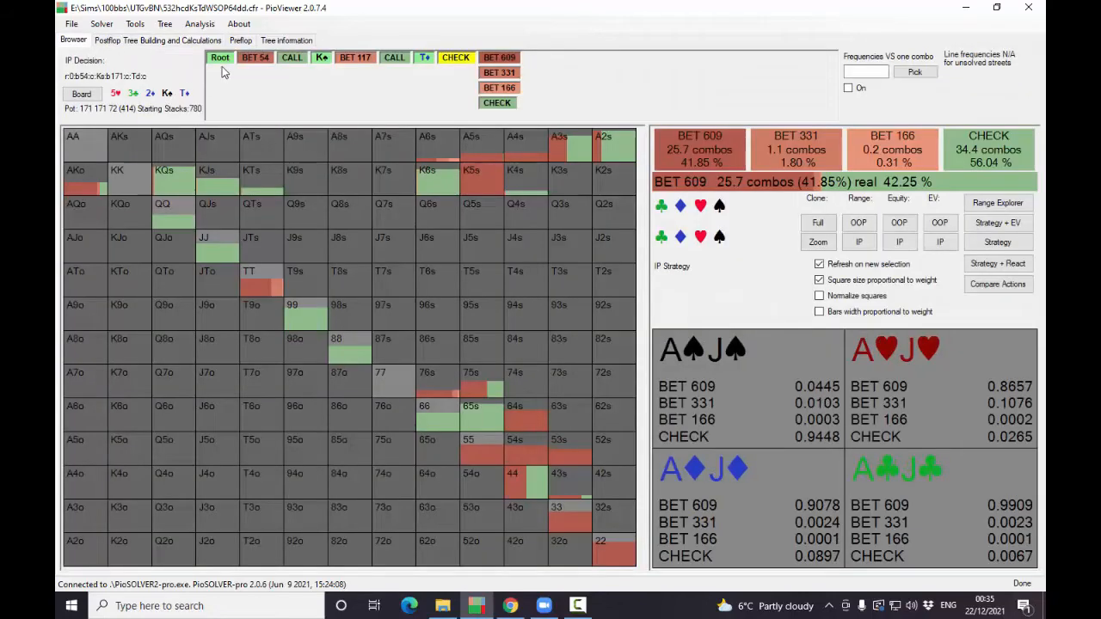
left_click(219, 58)
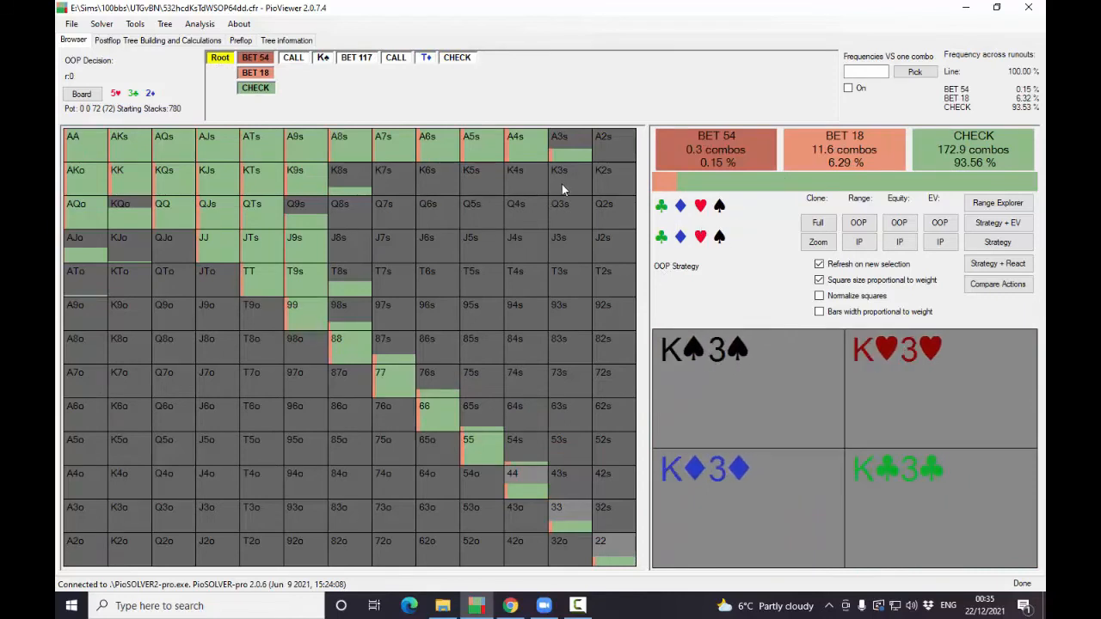
left_click(900, 225)
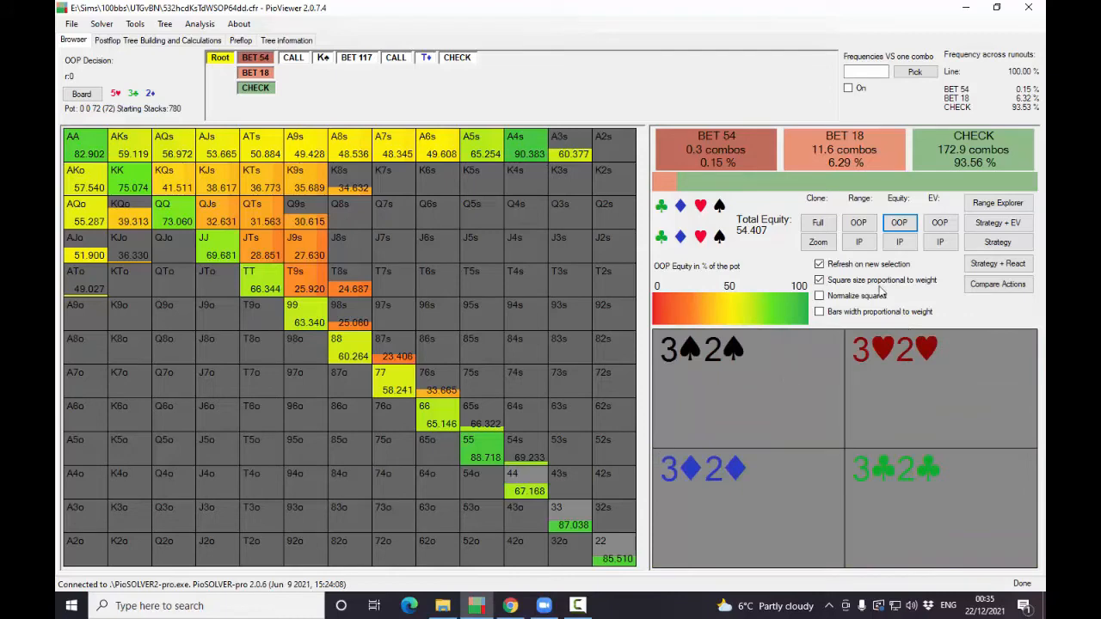
left_click(899, 242)
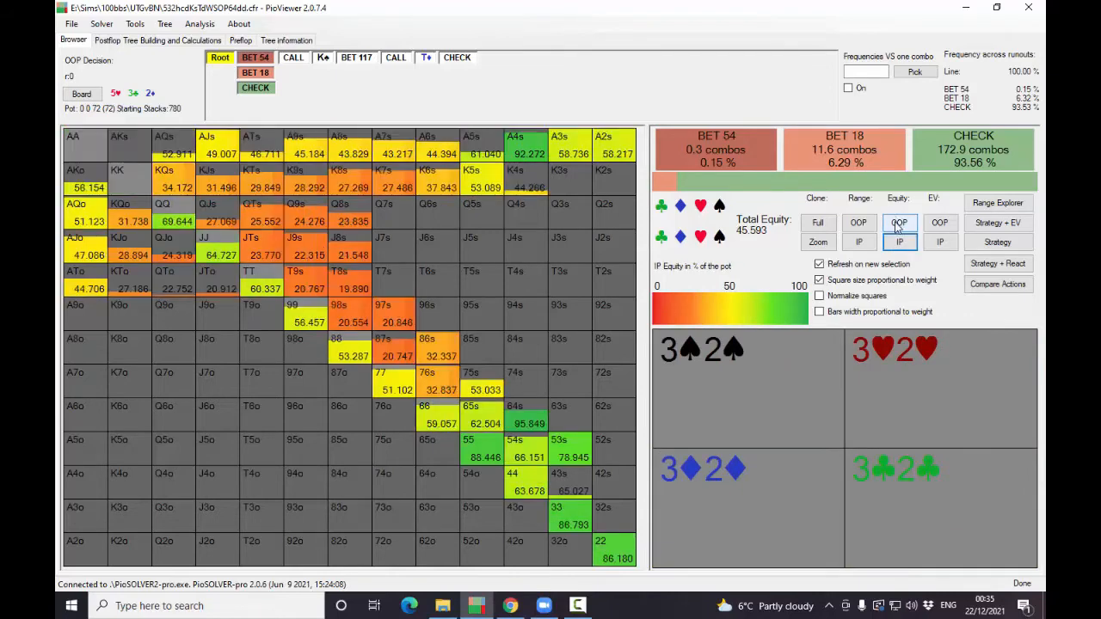
left_click(898, 223)
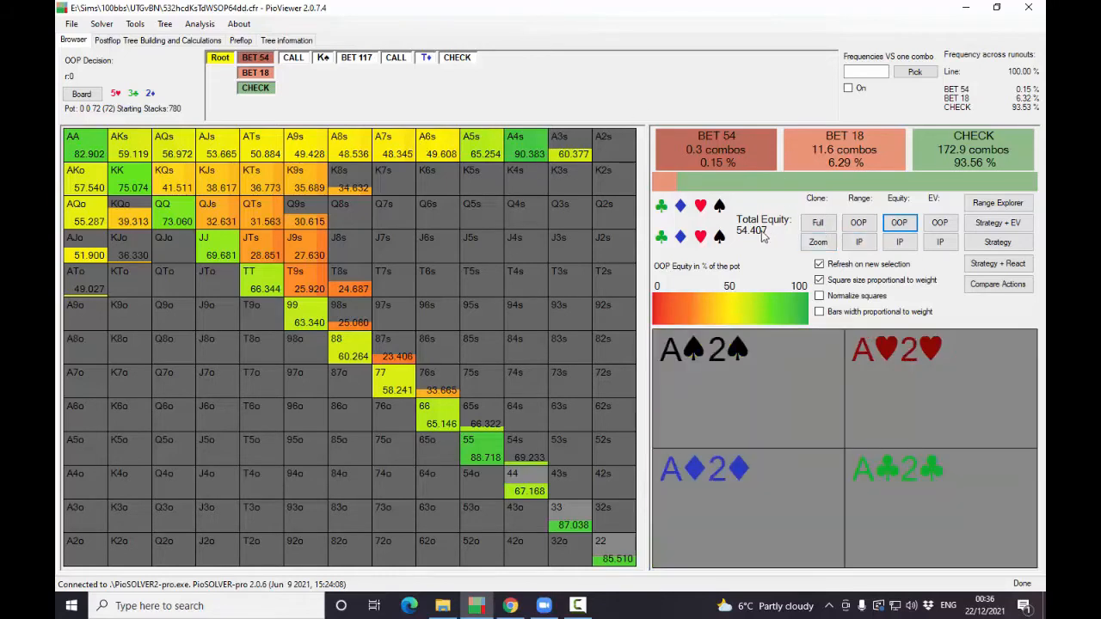
left_click(899, 242)
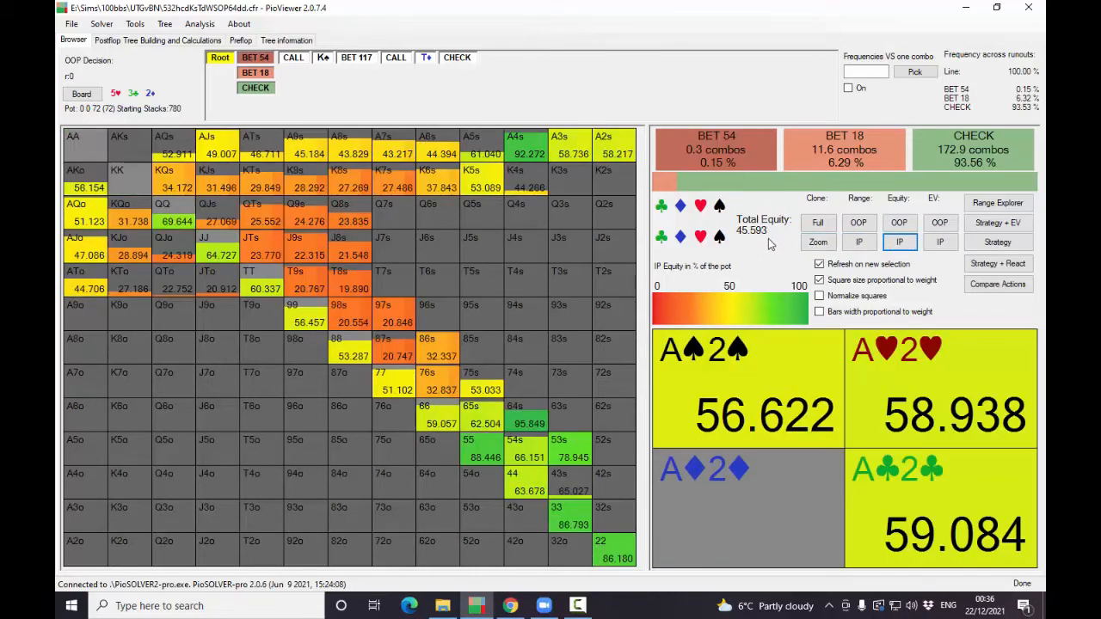
left_click(899, 223)
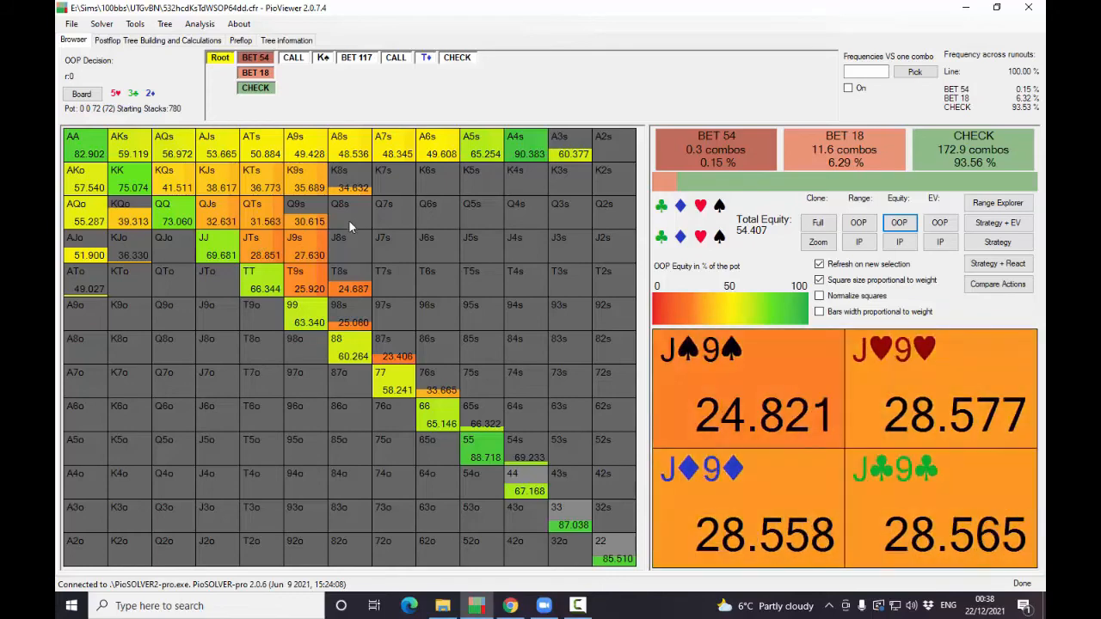
- View the IP equity at the flop root, and compare the OOP range's equity with its EV across hand classes
left_click(899, 242)
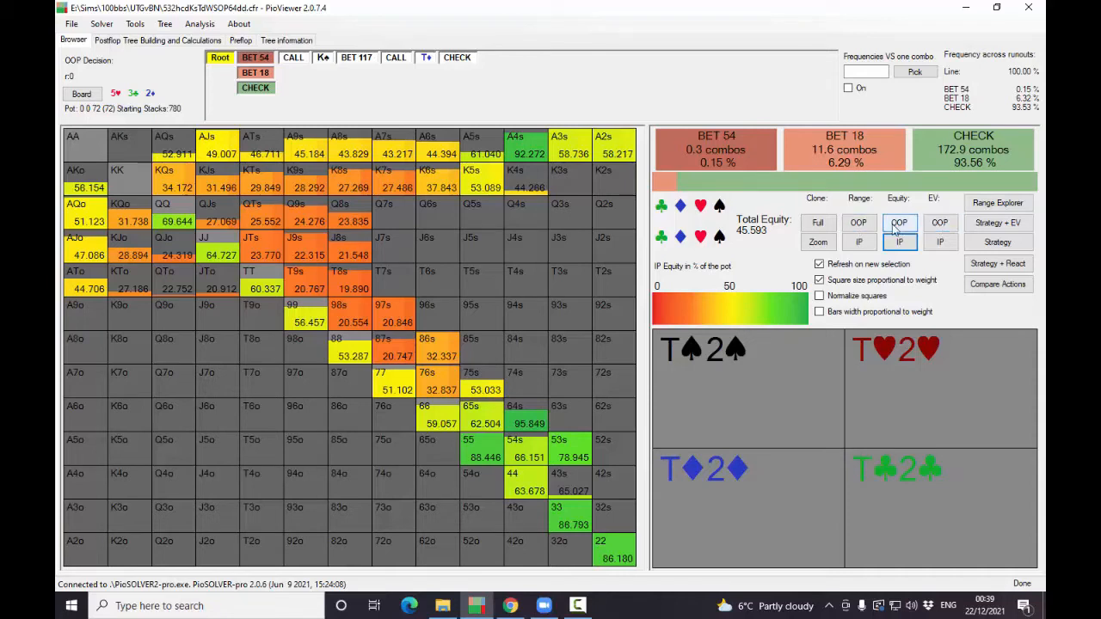
left_click(940, 225)
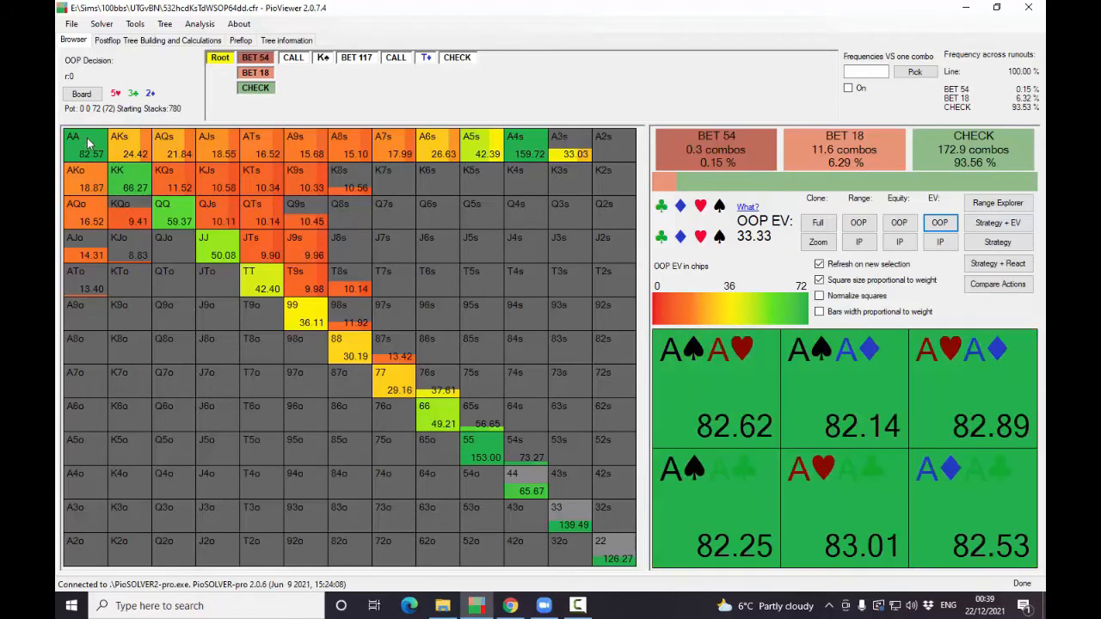
left_click(899, 224)
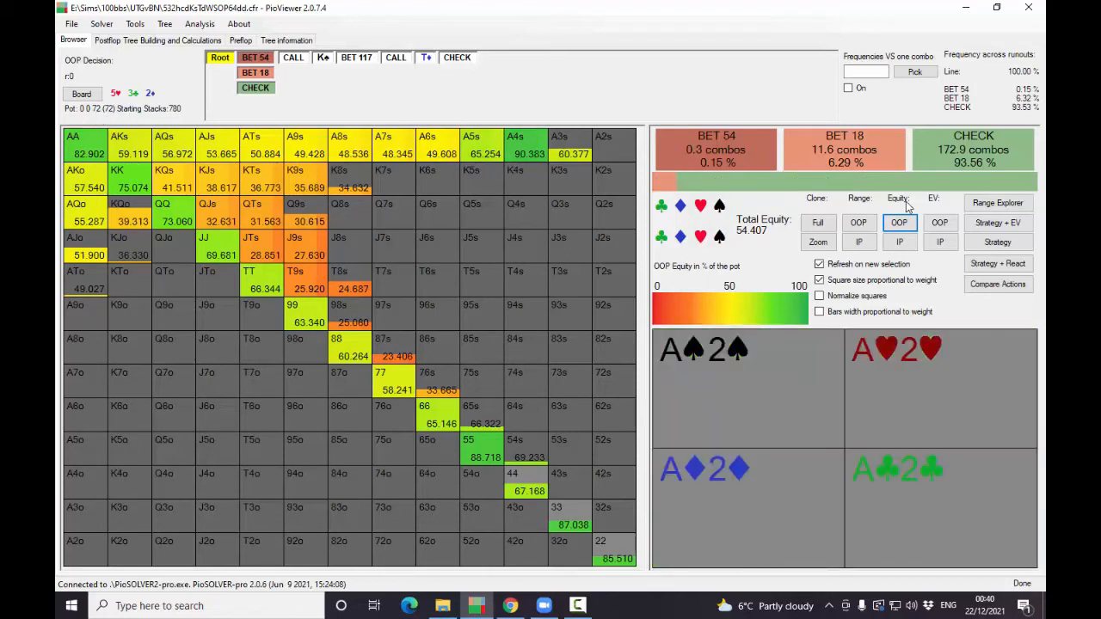
left_click(936, 224)
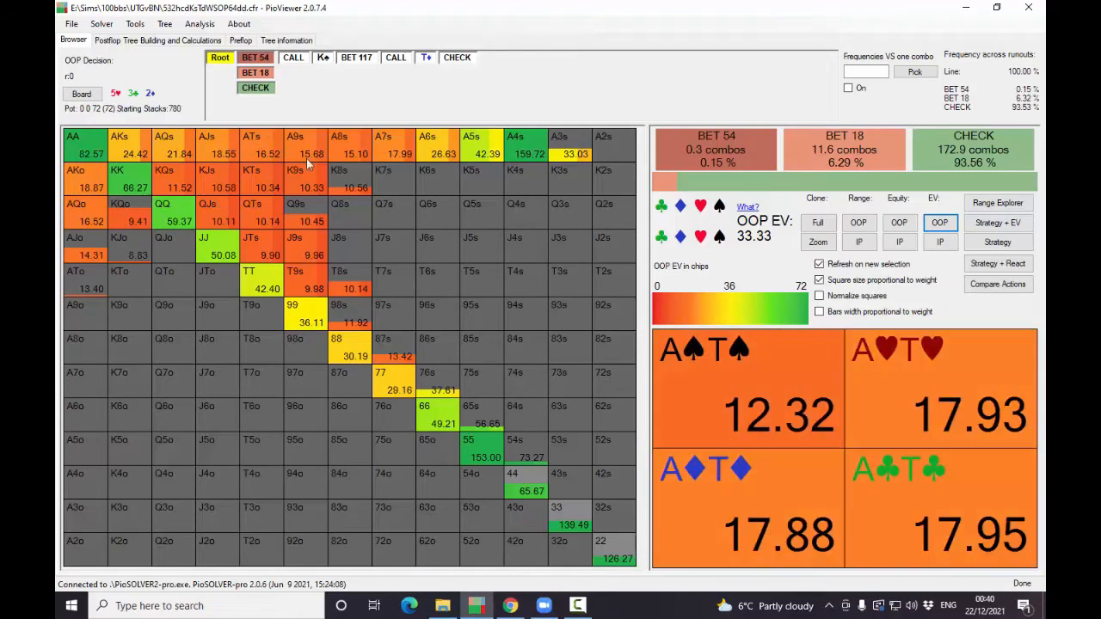
left_click(894, 222)
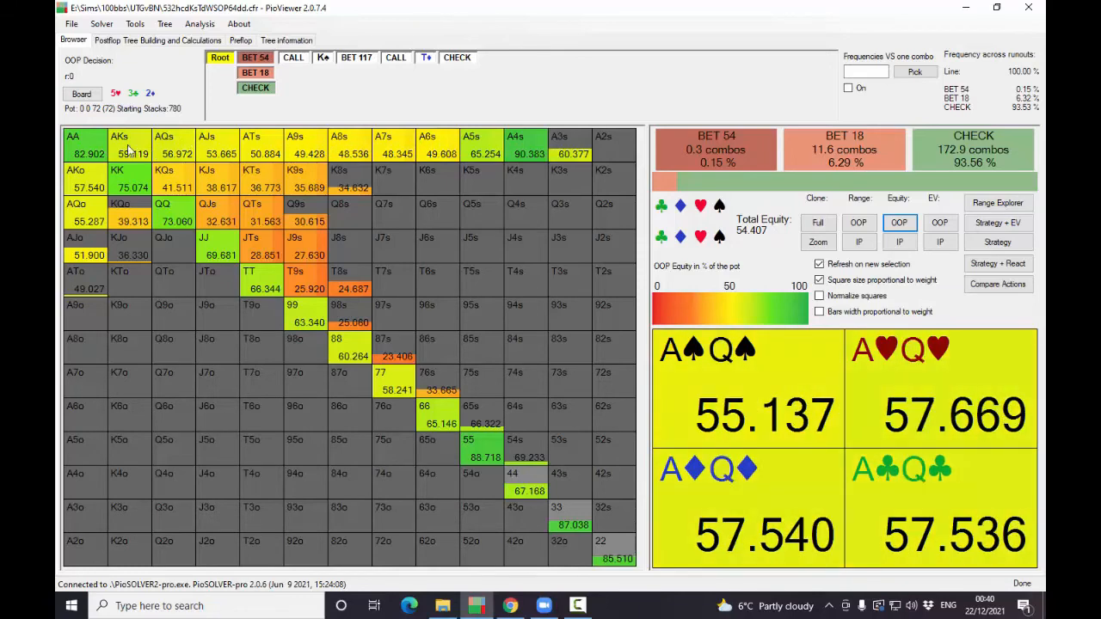
left_click(940, 225)
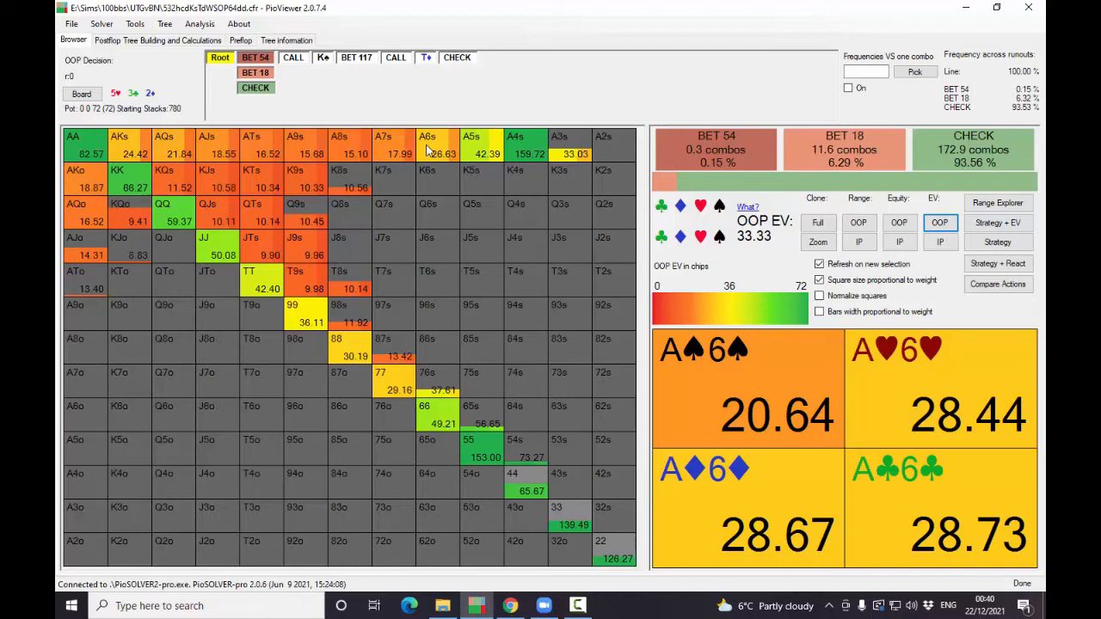
left_click(938, 218)
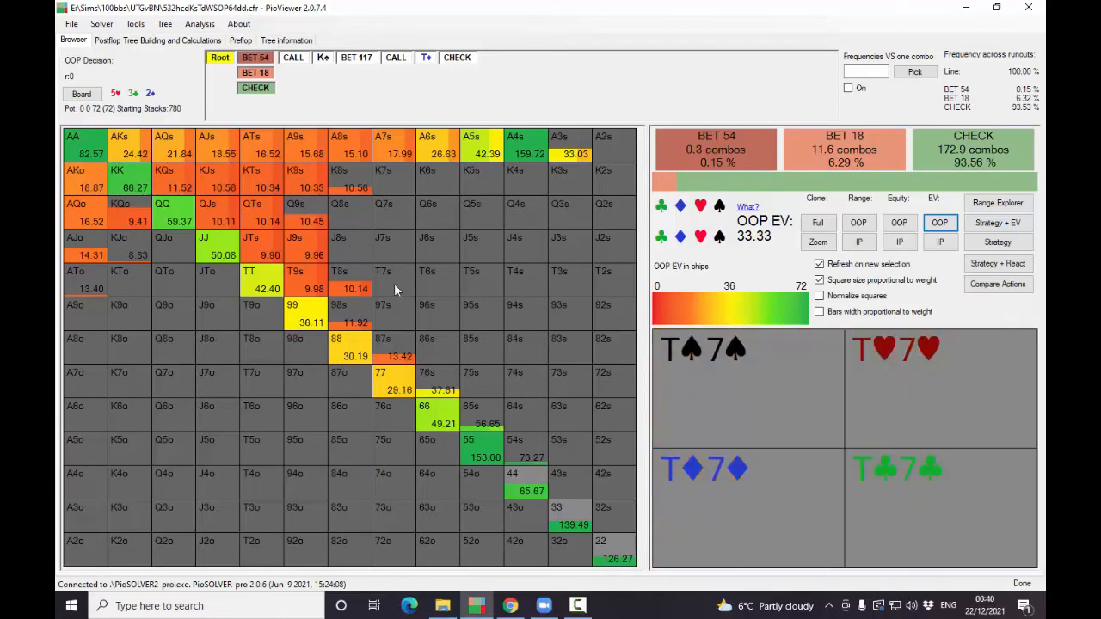
- Compare the IP and OOP ranges' EV in chips at the flop root
left_click(939, 243)
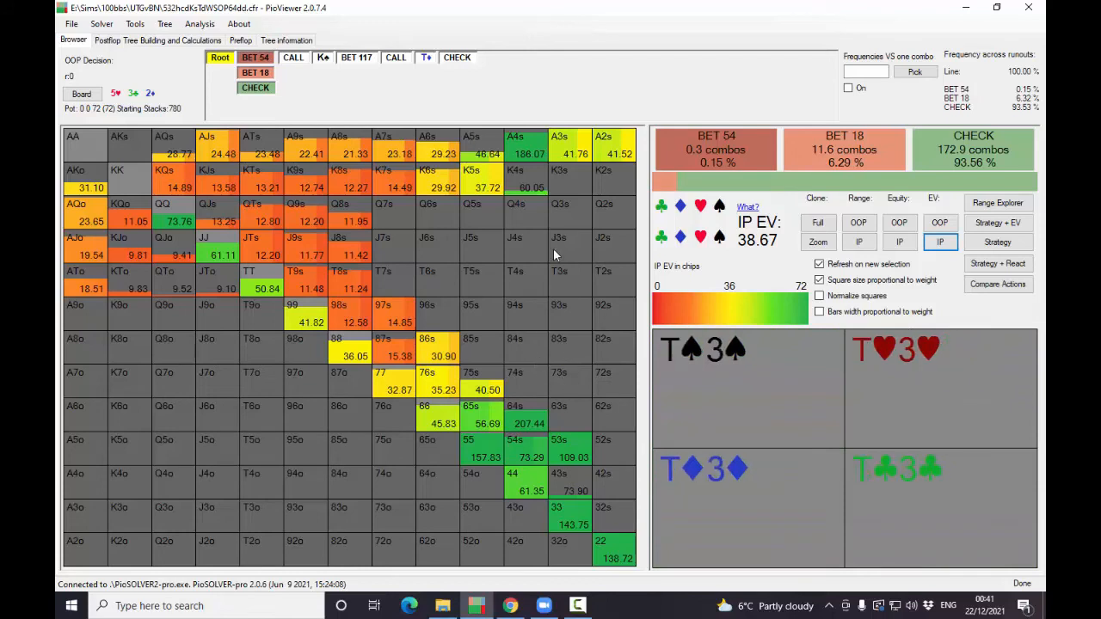
left_click(939, 222)
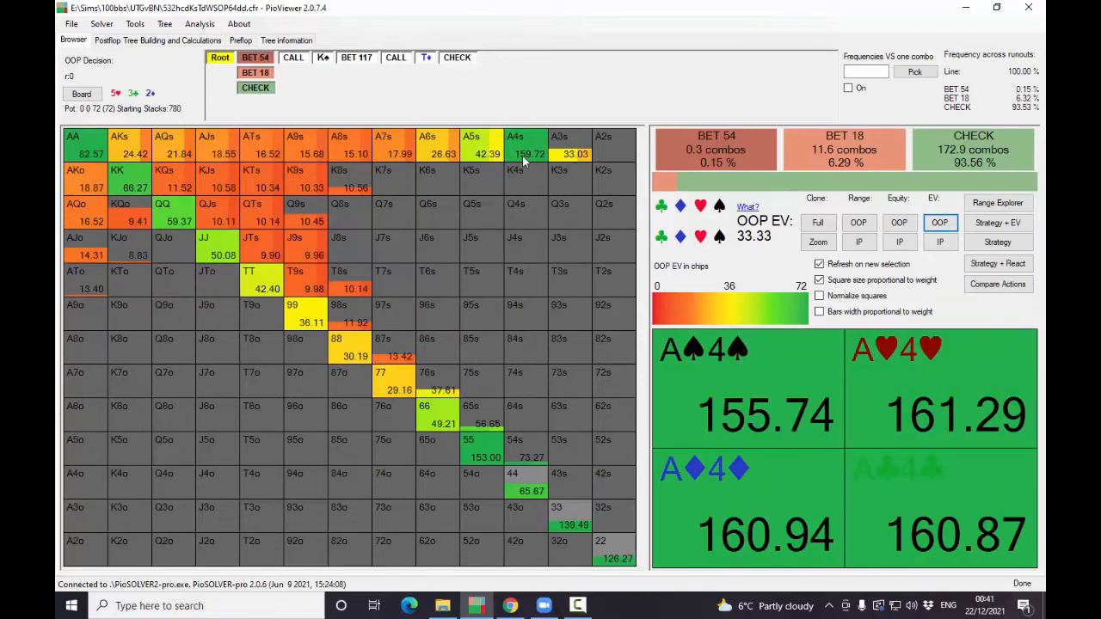
left_click(939, 242)
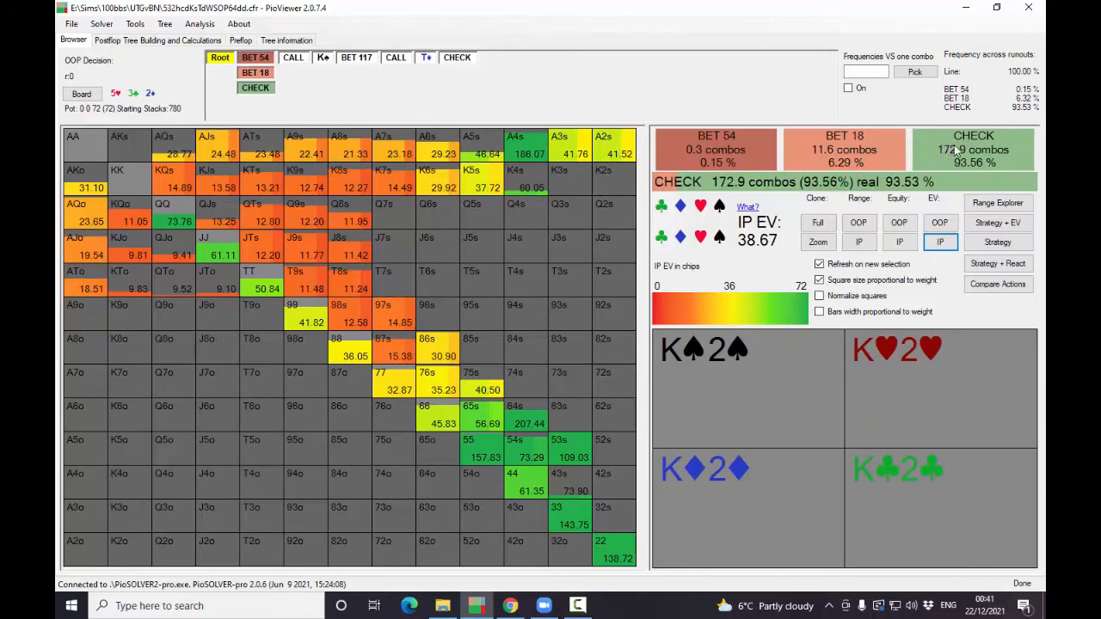
- Examine the OOP flop strategy at the root and the IP strategy facing the 54 bet
left_click(997, 242)
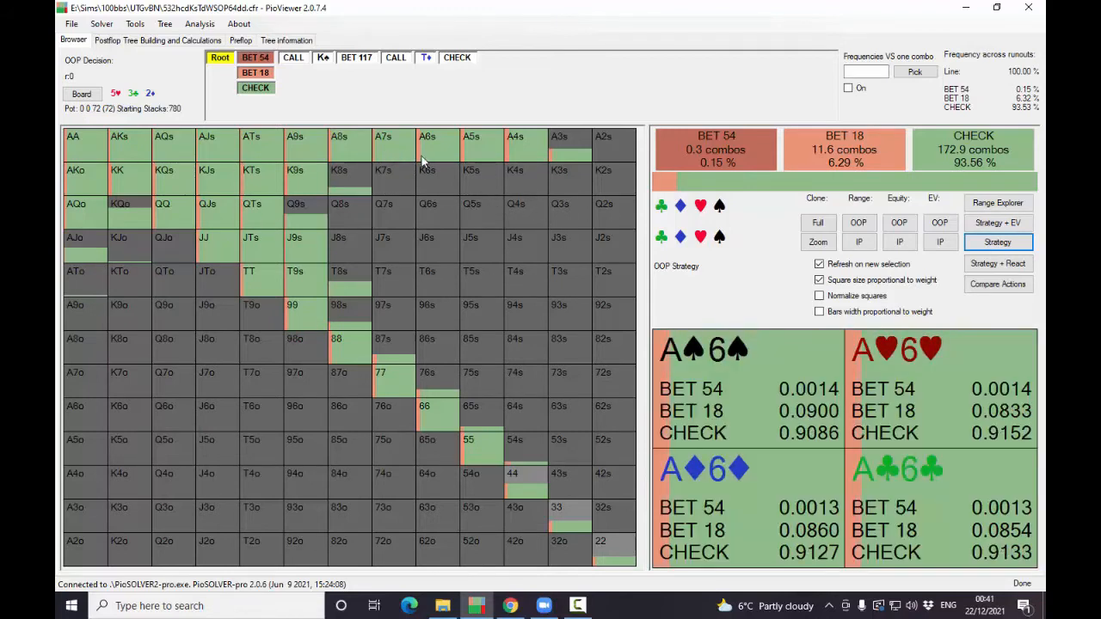
left_click(257, 62)
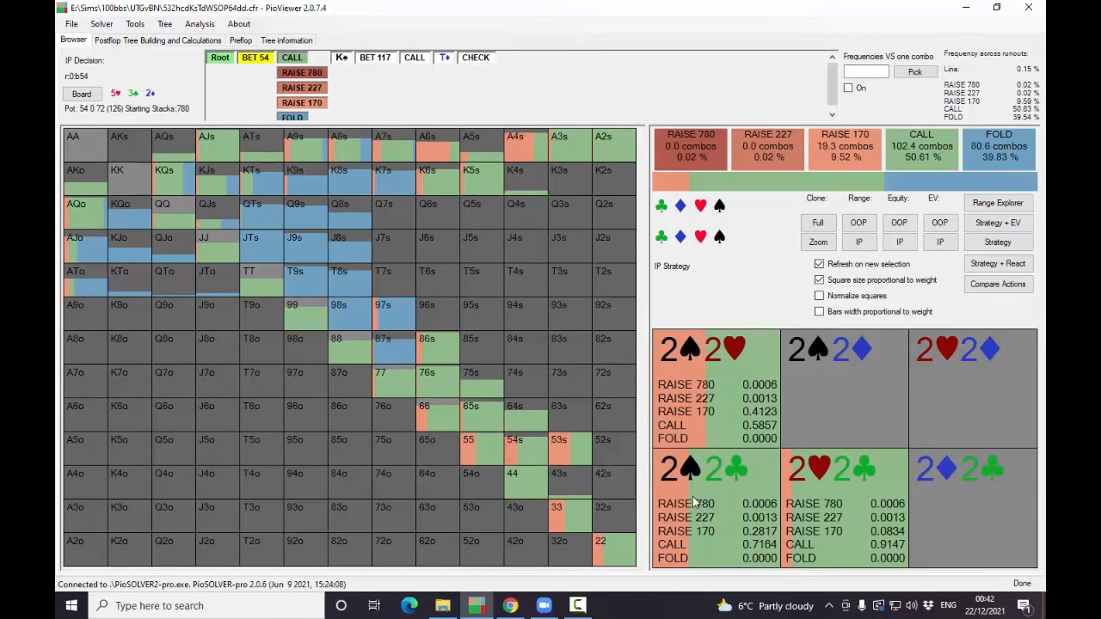
mouse_move(980, 158)
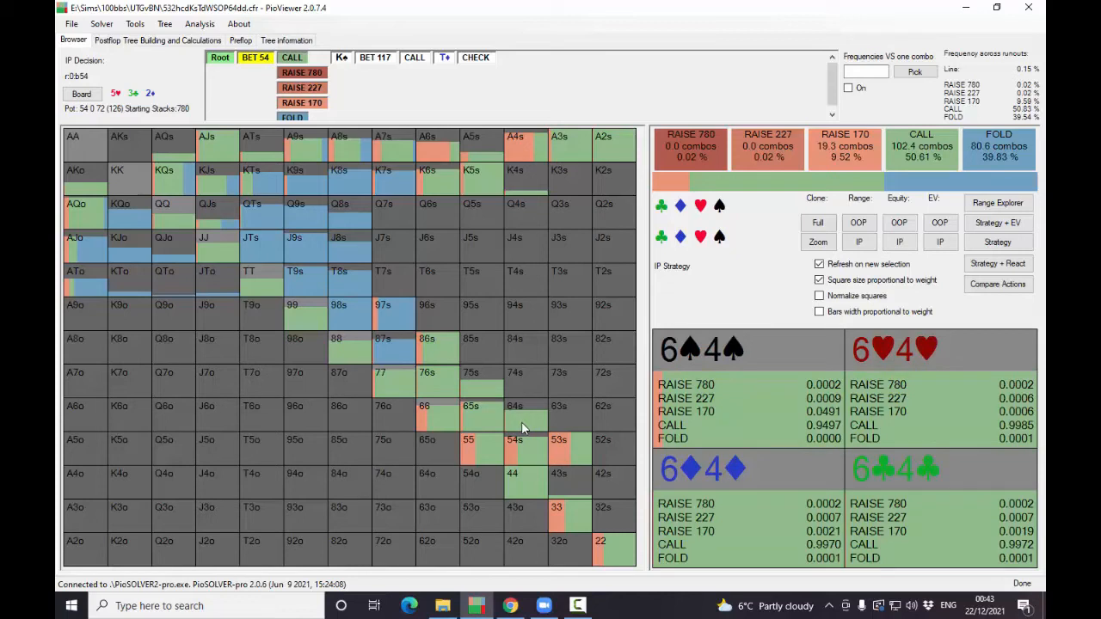
- Follow the flop call to the K♠ turn and compare the OOP and IP equities there
left_click(292, 57)
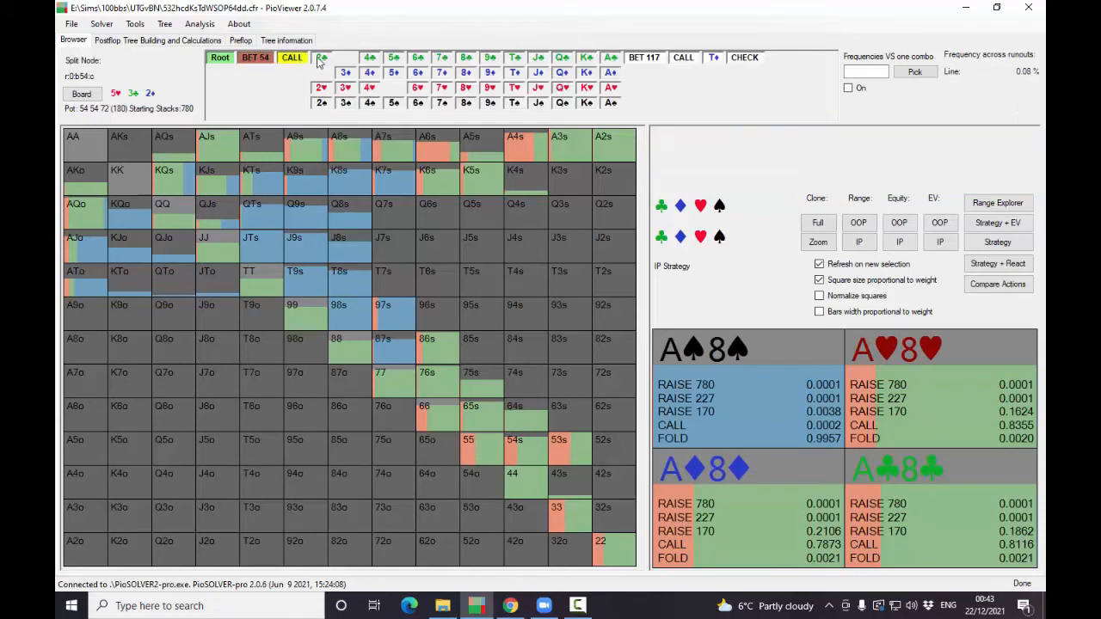
left_click(585, 104)
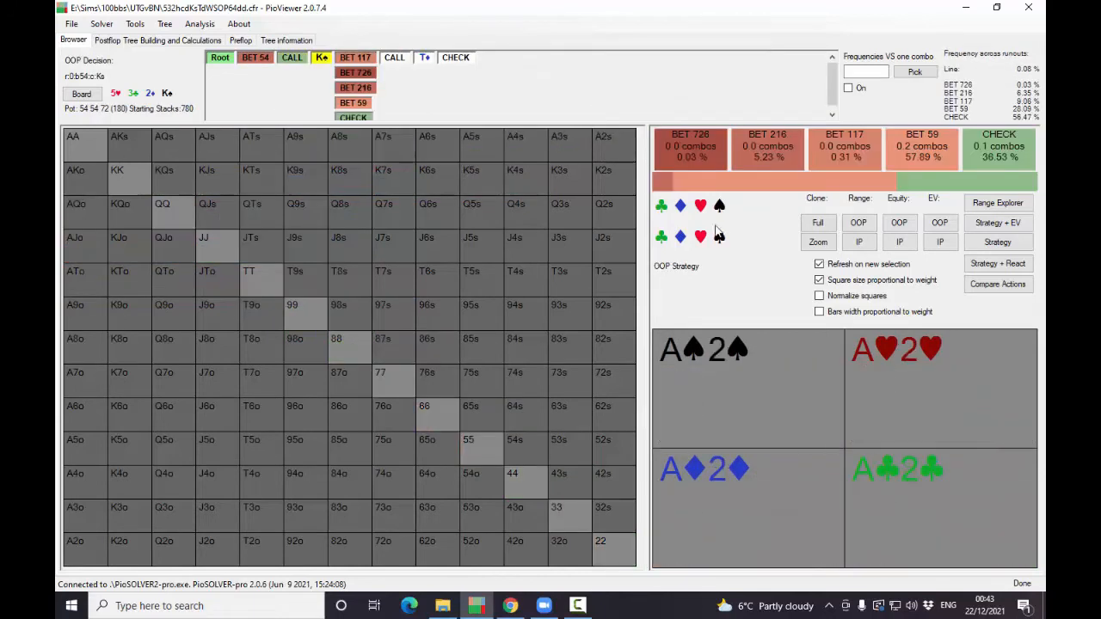
left_click(902, 227)
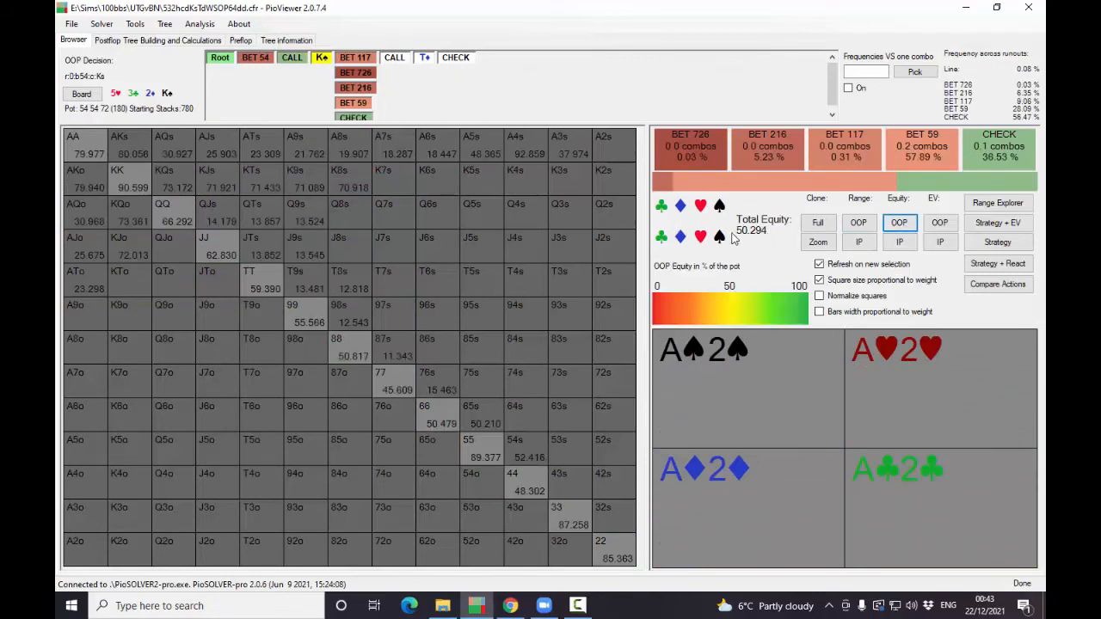
left_click(899, 243)
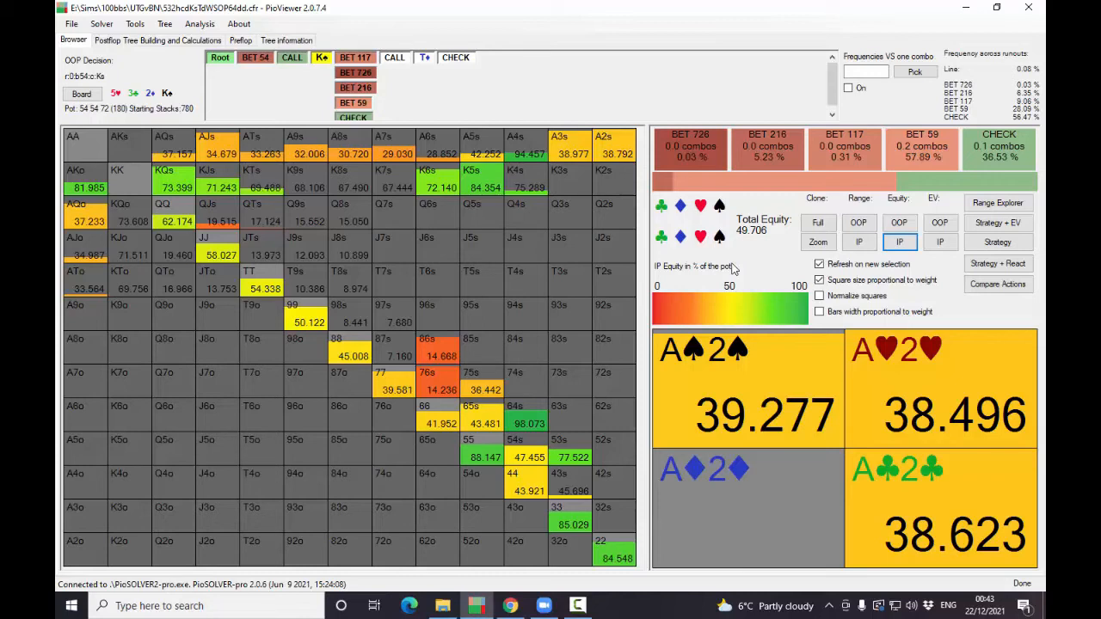
left_click(893, 242)
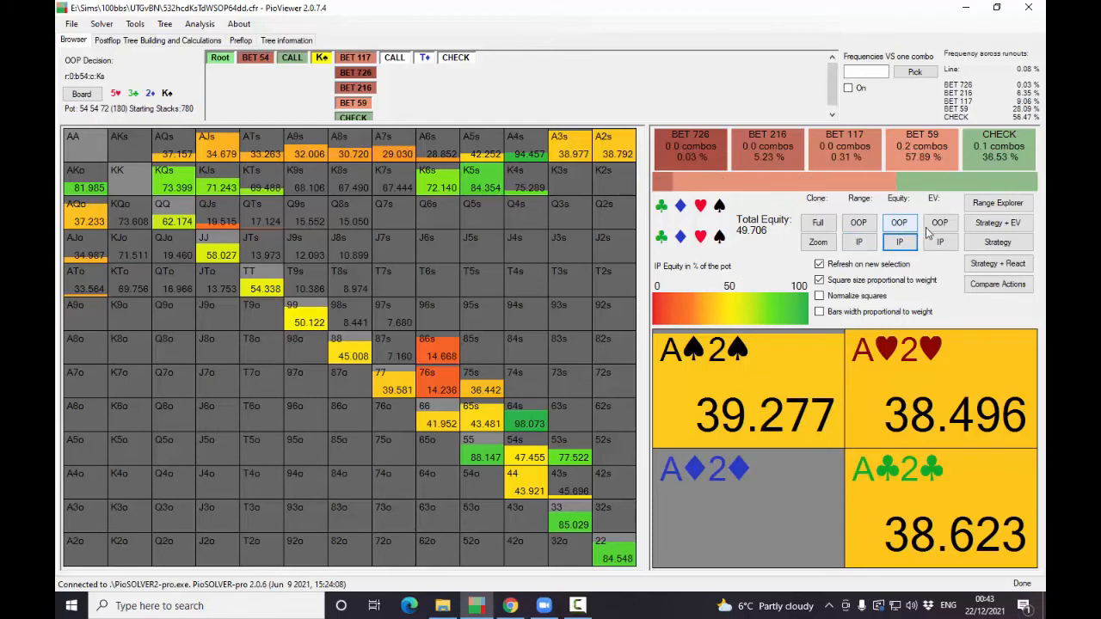
left_click(899, 221)
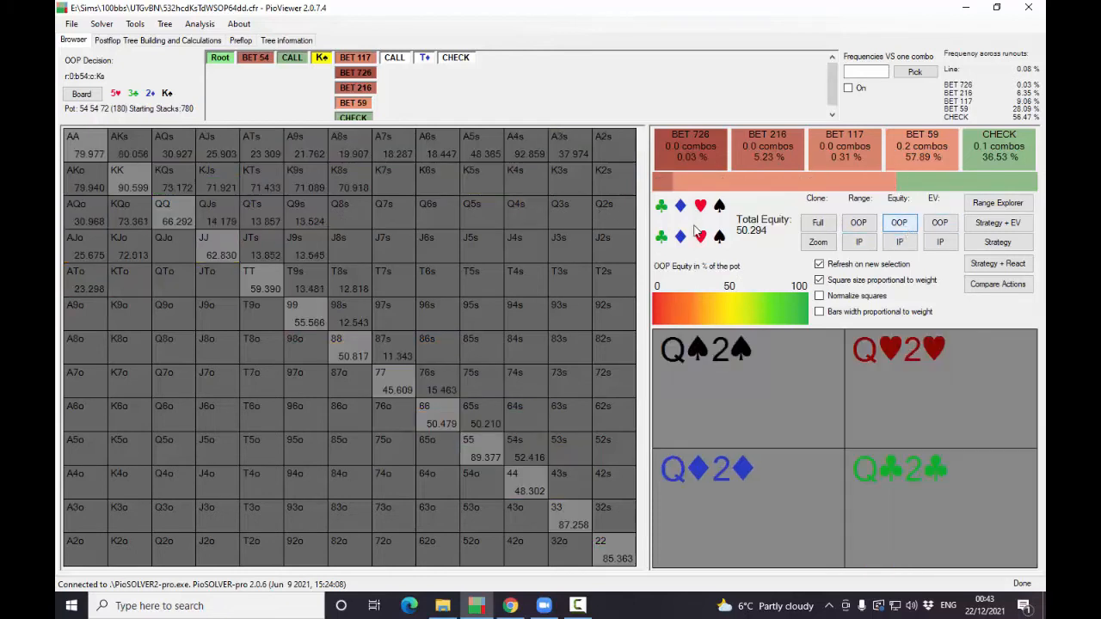
- Check the OOP EV on the K♠ turn against the equities of both ranges
left_click(939, 222)
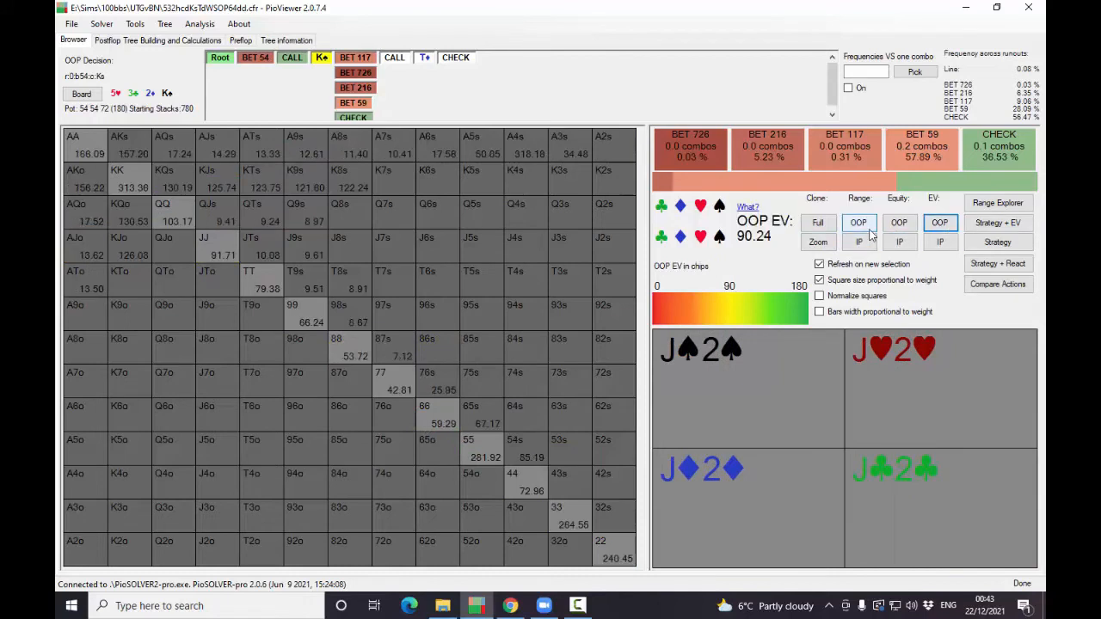
left_click(899, 222)
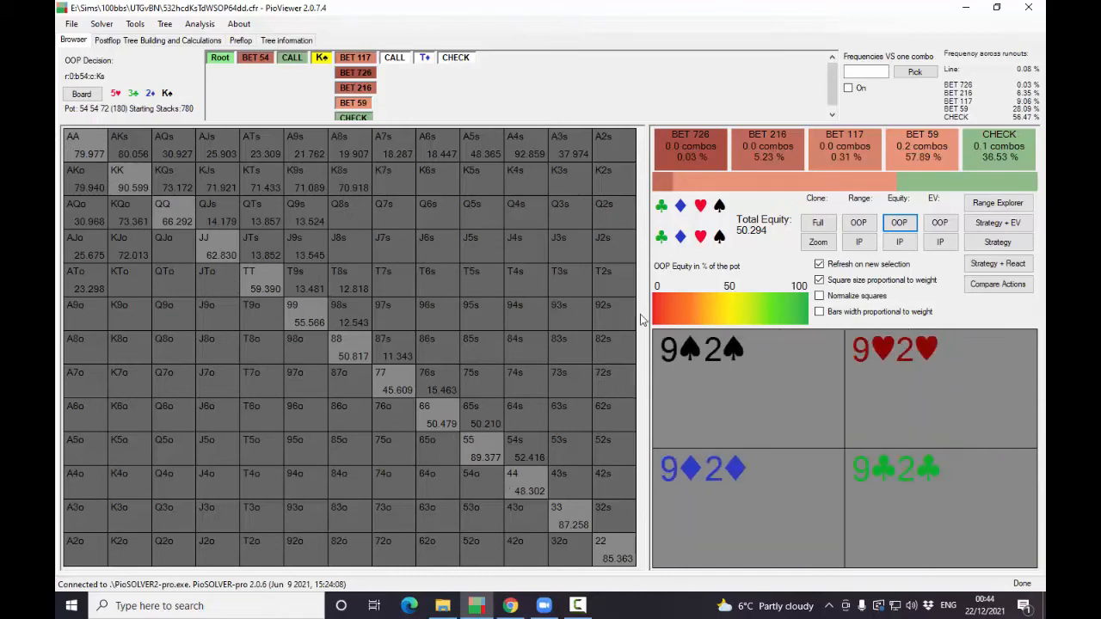
left_click(900, 242)
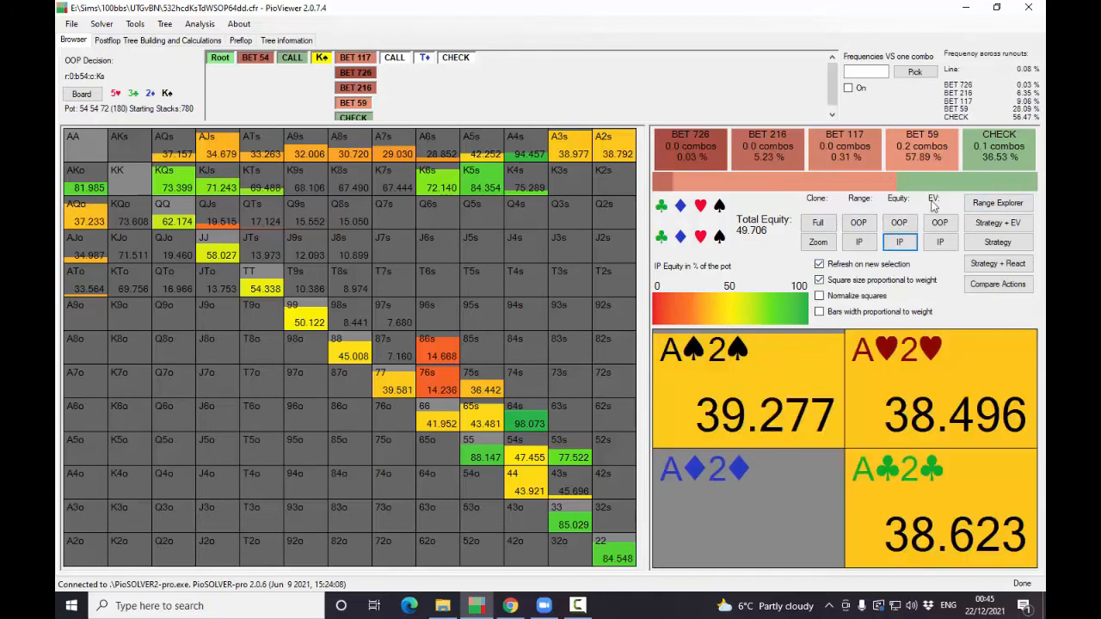
left_click(898, 222)
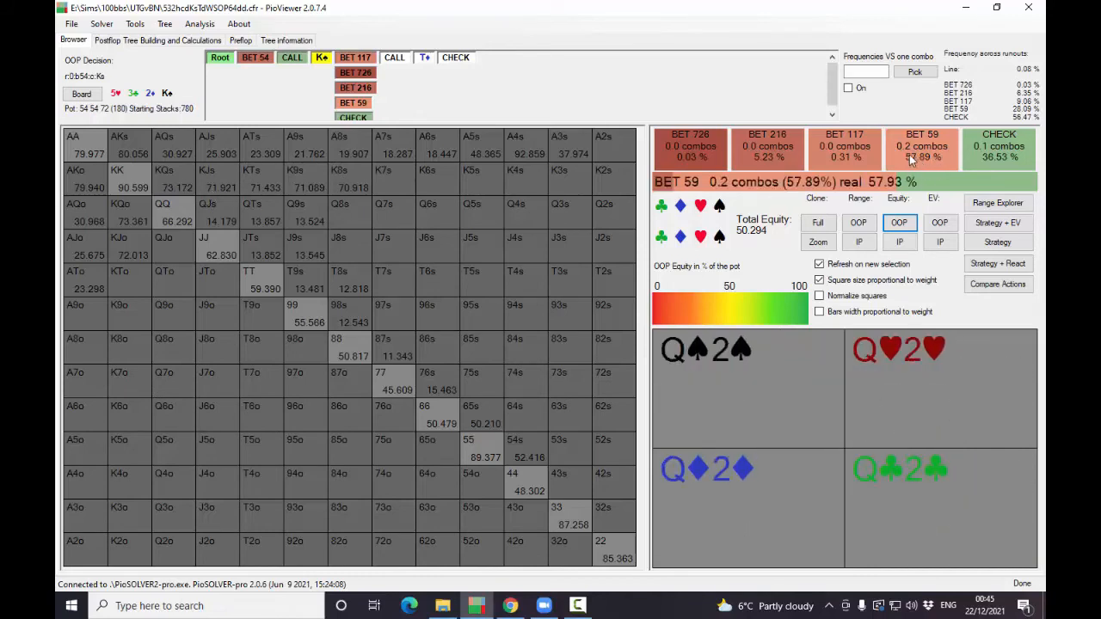
- Review the OOP turn strategy and its range for betting 59, and show the IP strategy facing the 117 bet
left_click(998, 242)
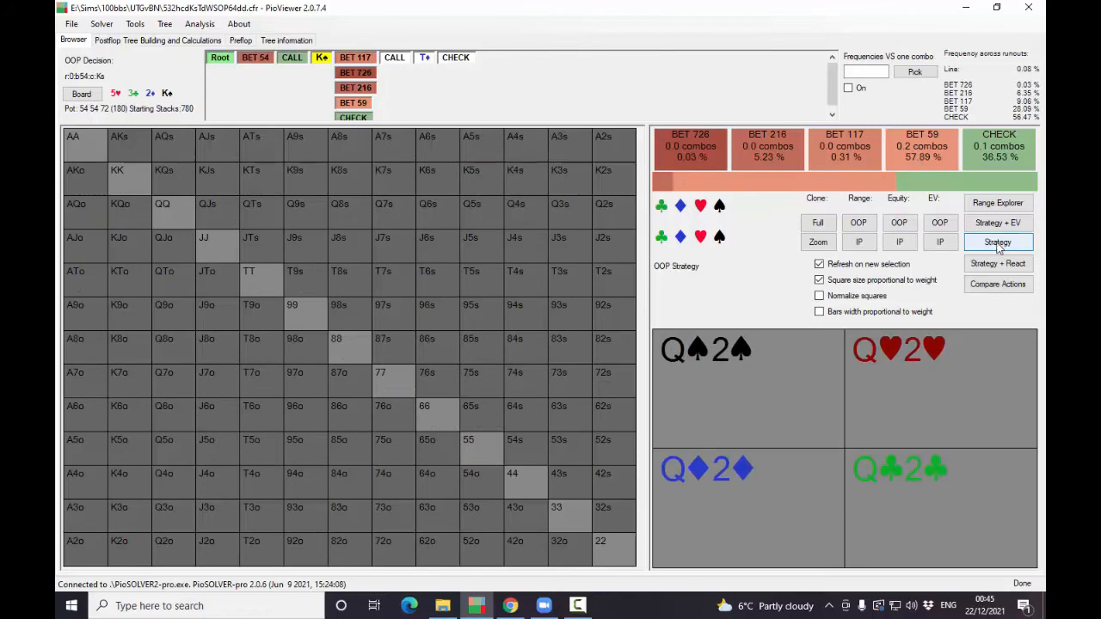
left_click(910, 149)
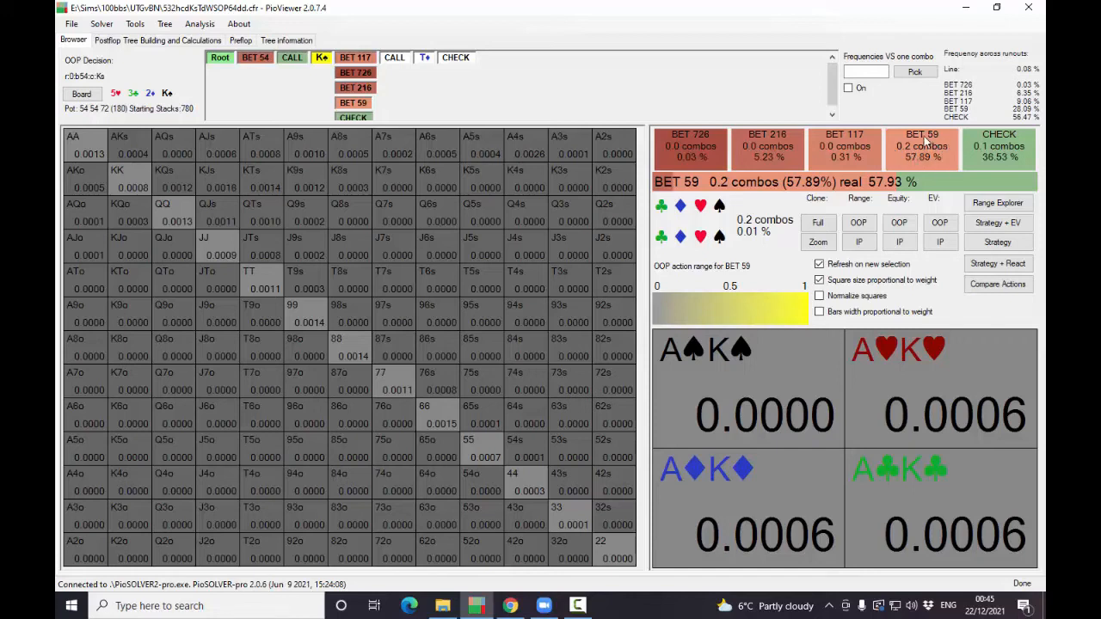
left_click(362, 59)
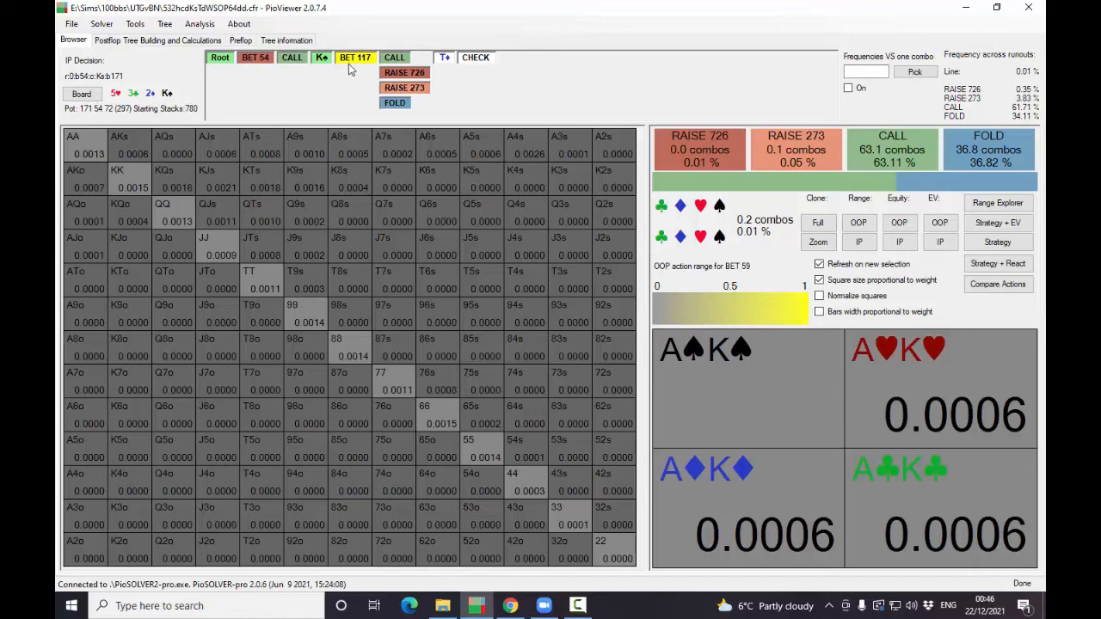
left_click(1000, 243)
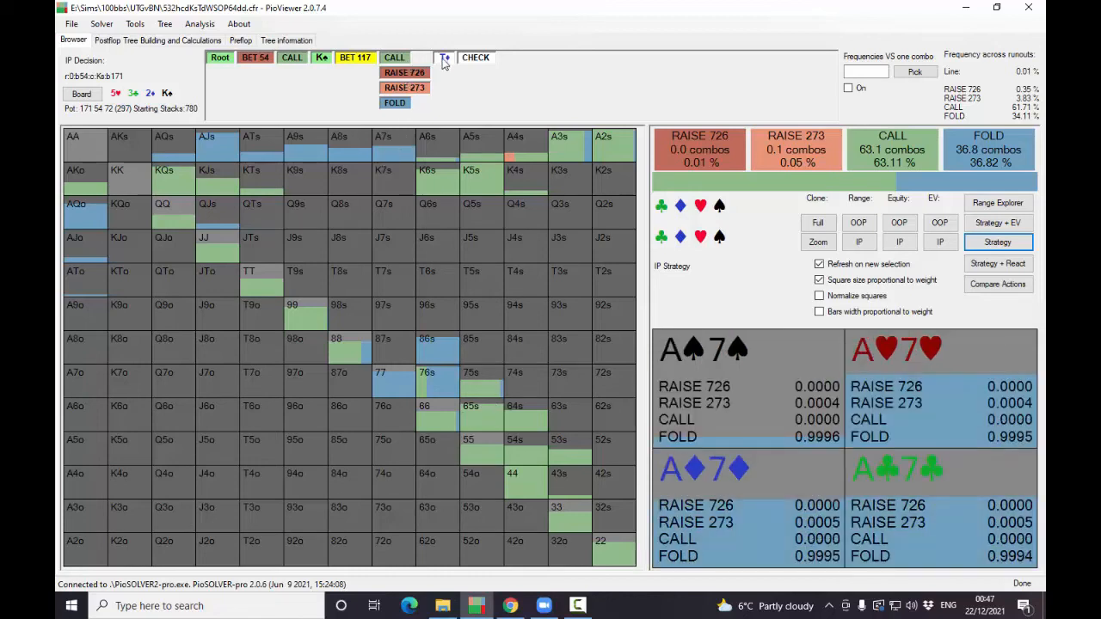
- Follow the line to the T♦ river and compare the OOP and IP equities
left_click(444, 63)
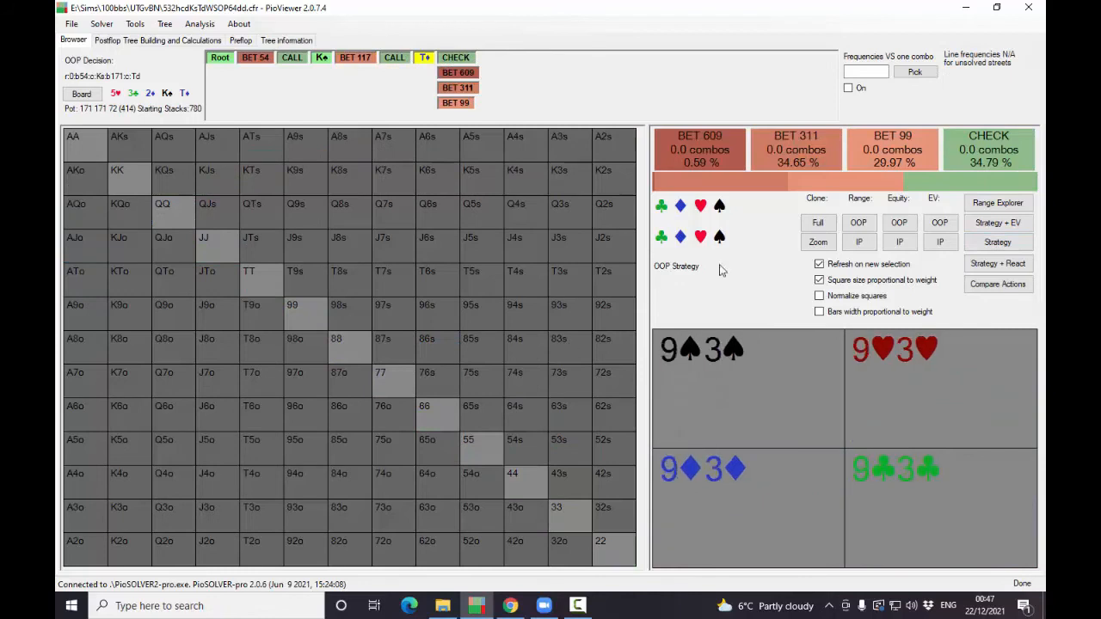
left_click(858, 222)
left_click(899, 224)
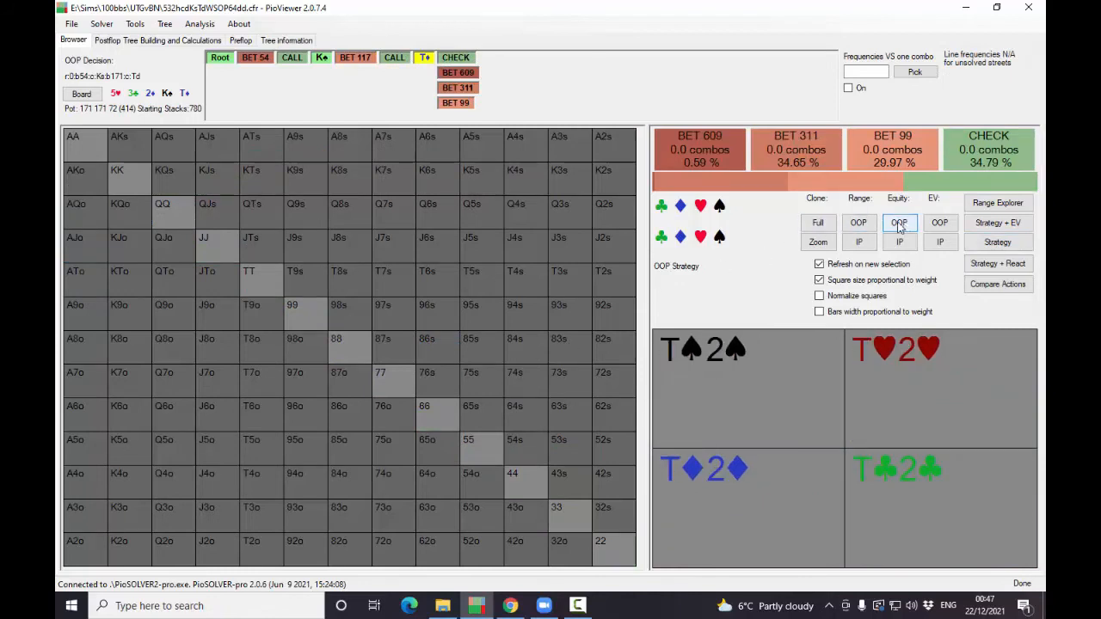
left_click(898, 224)
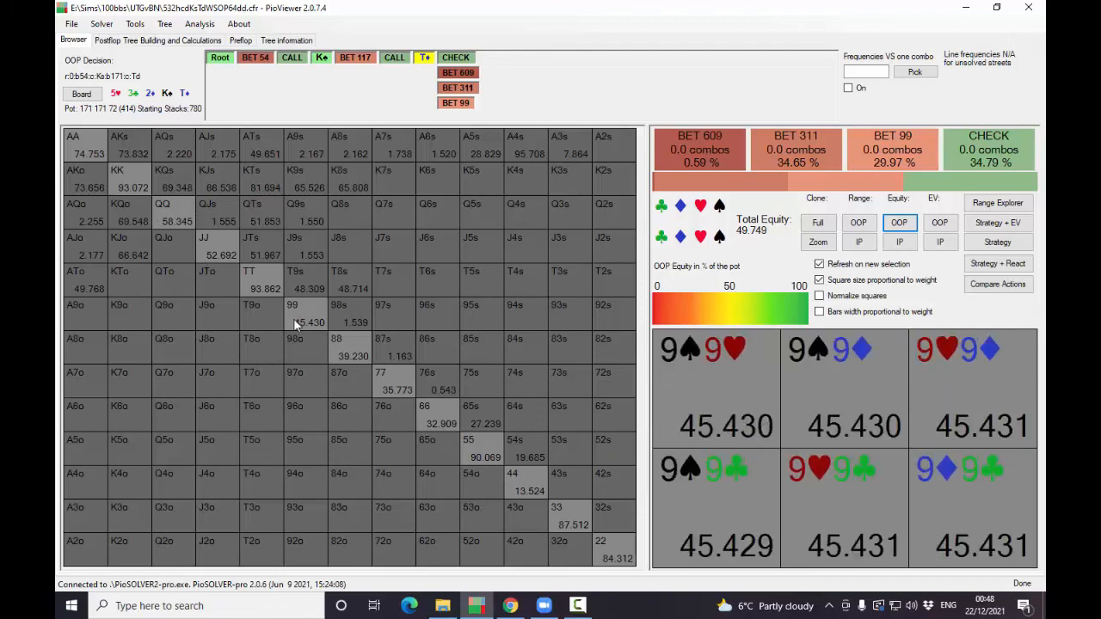
left_click(898, 242)
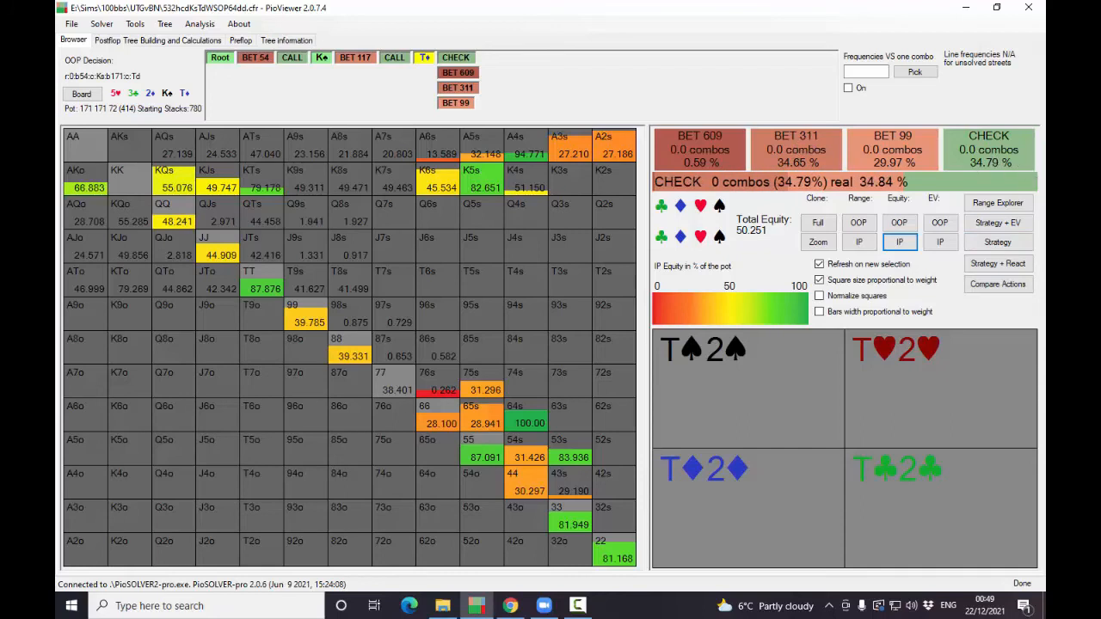
- Follow the OOP river check and examine the IP range's strategy, EV and equity
left_click(456, 58)
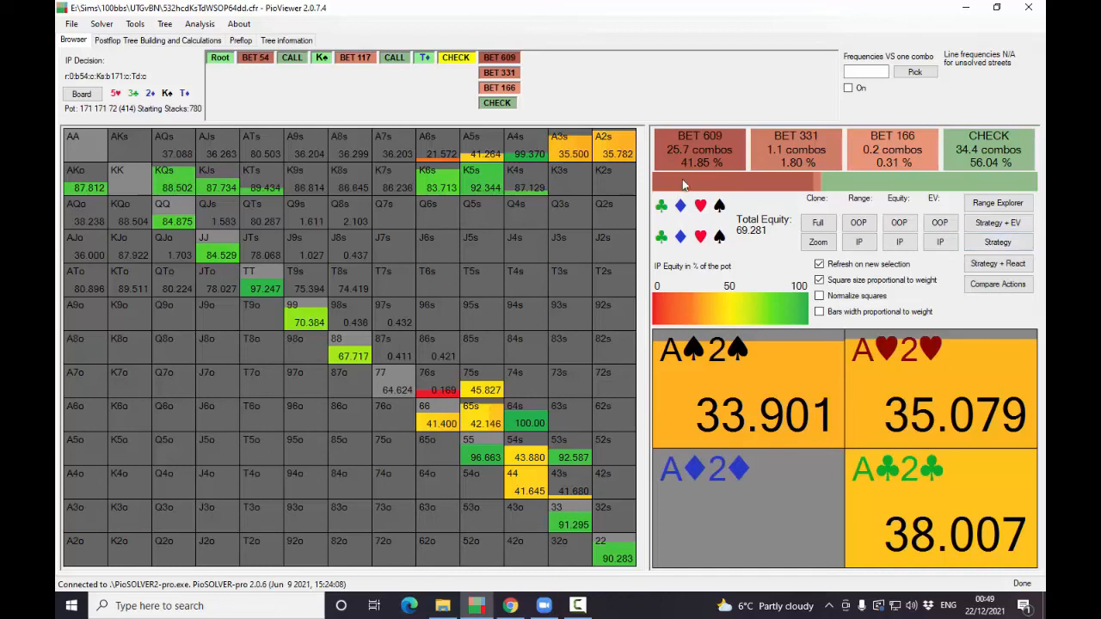
mouse_move(685, 176)
left_click(996, 244)
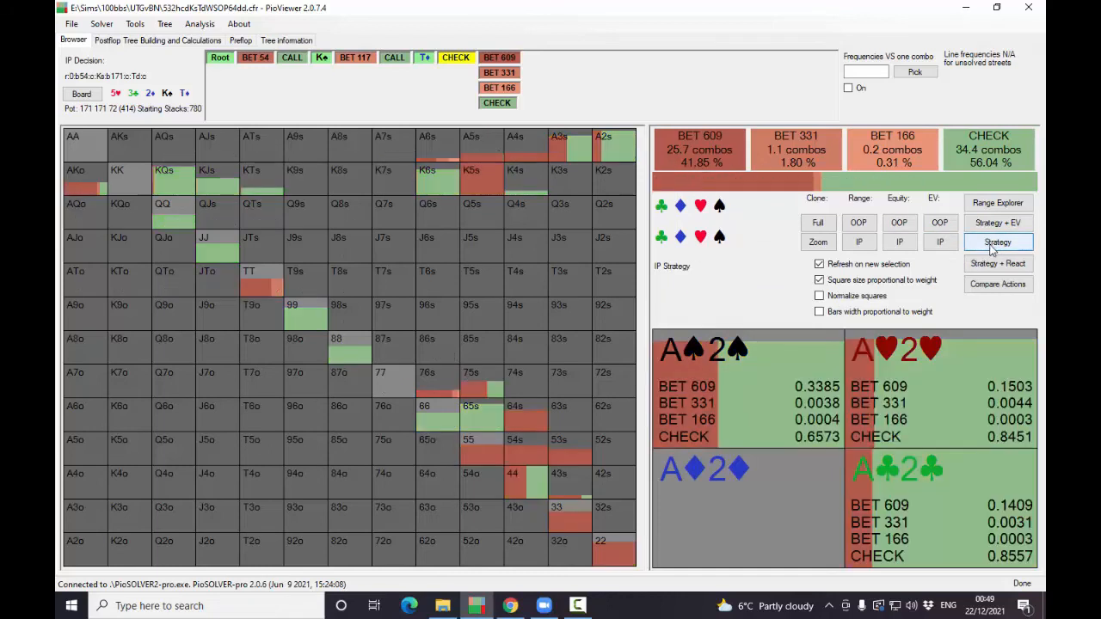
left_click(933, 246)
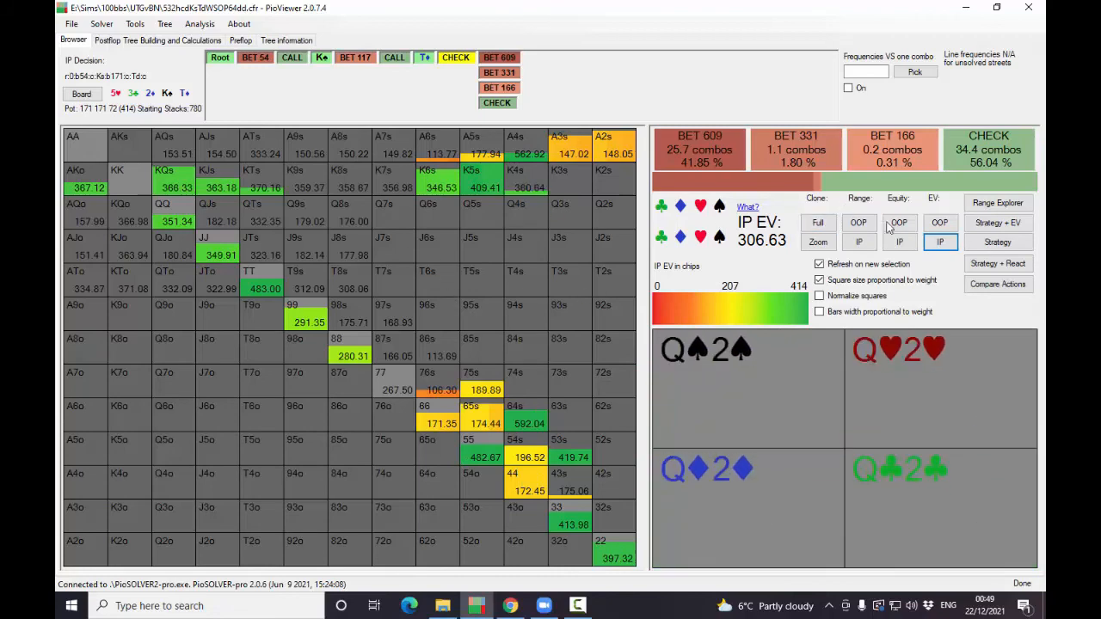
left_click(900, 244)
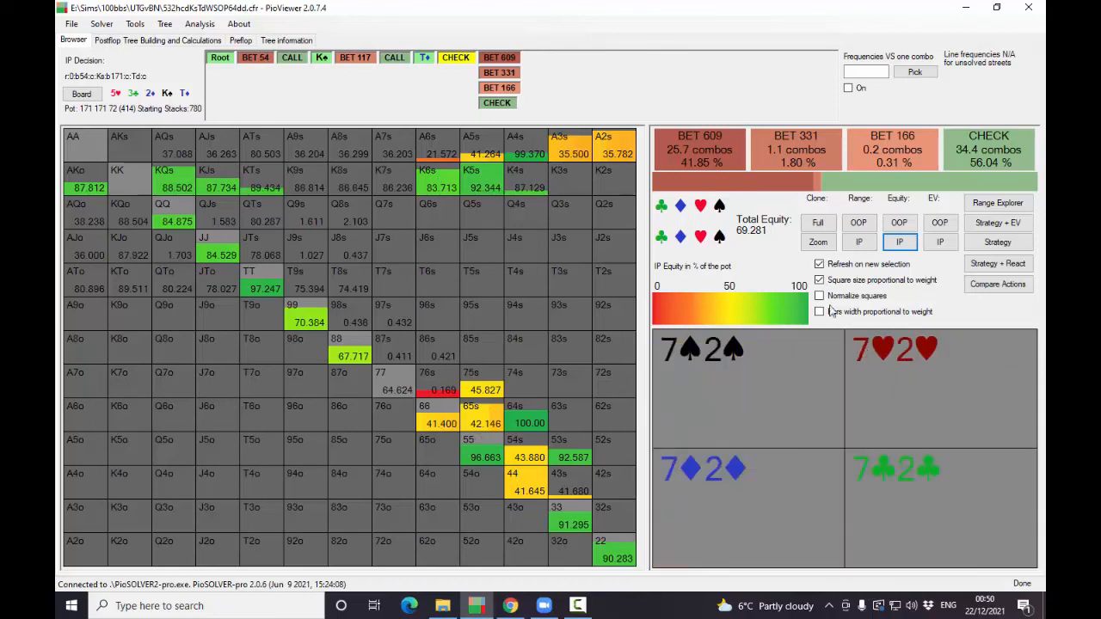
left_click(994, 245)
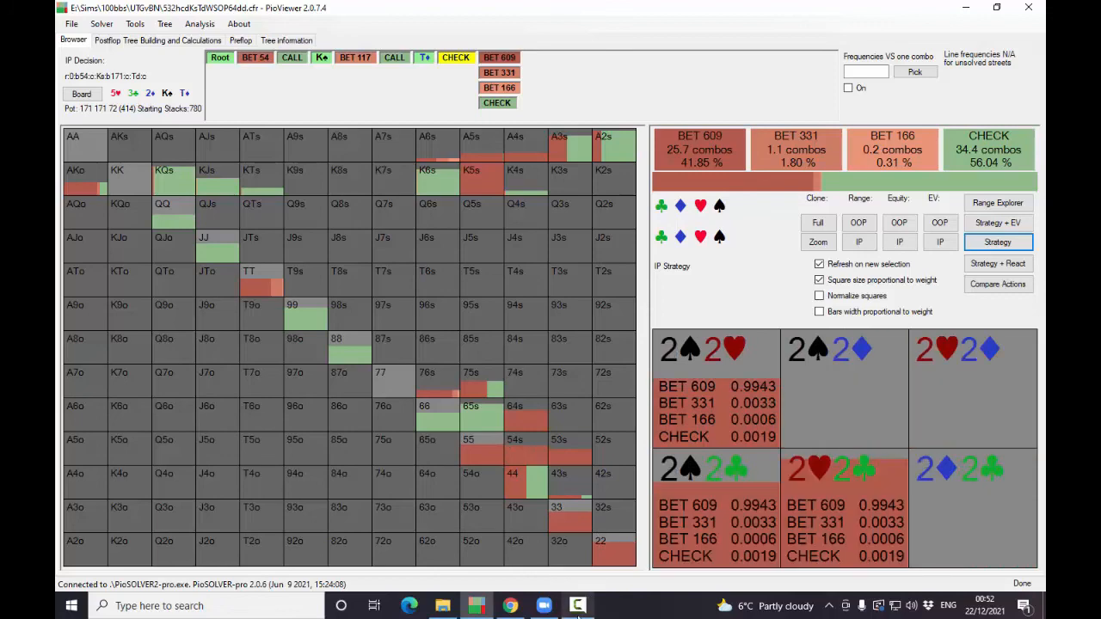
mouse_move(577, 610)
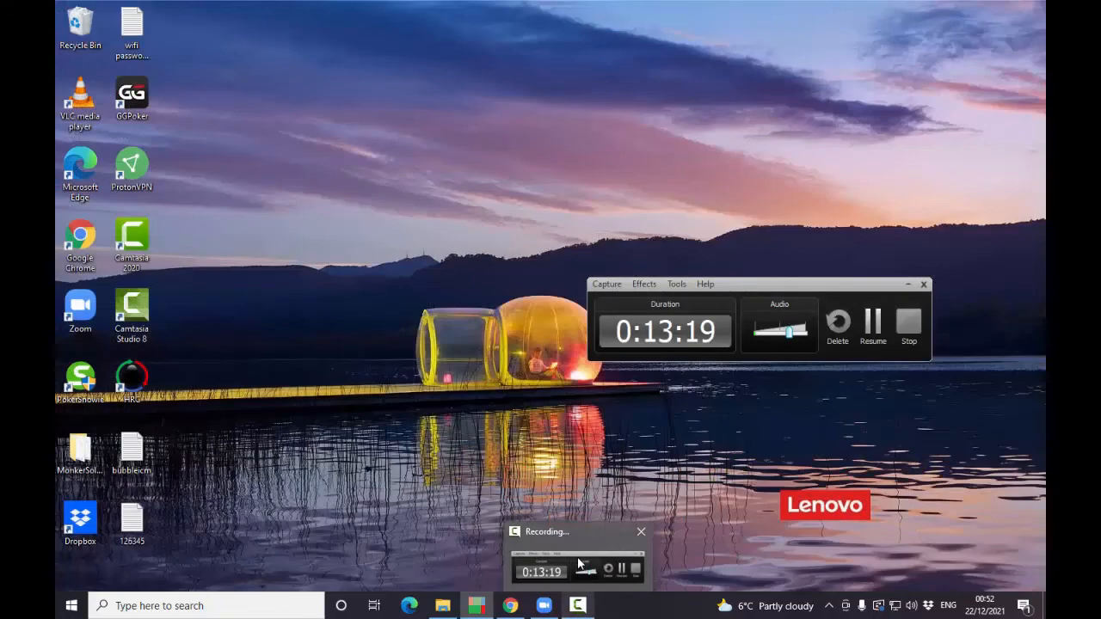
left_click(579, 565)
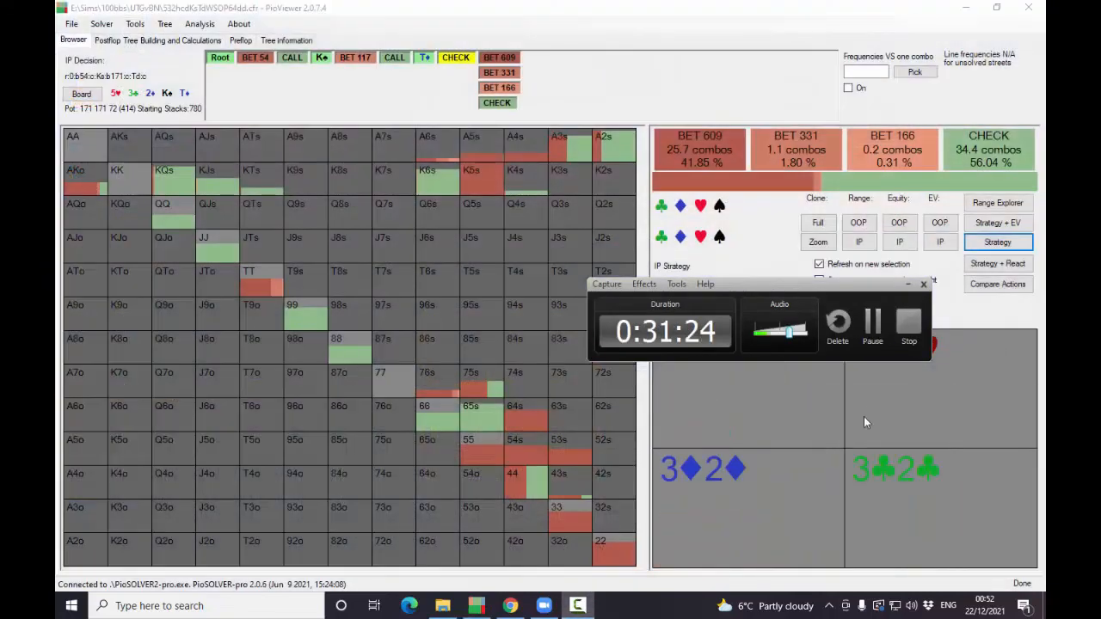
left_click(909, 329)
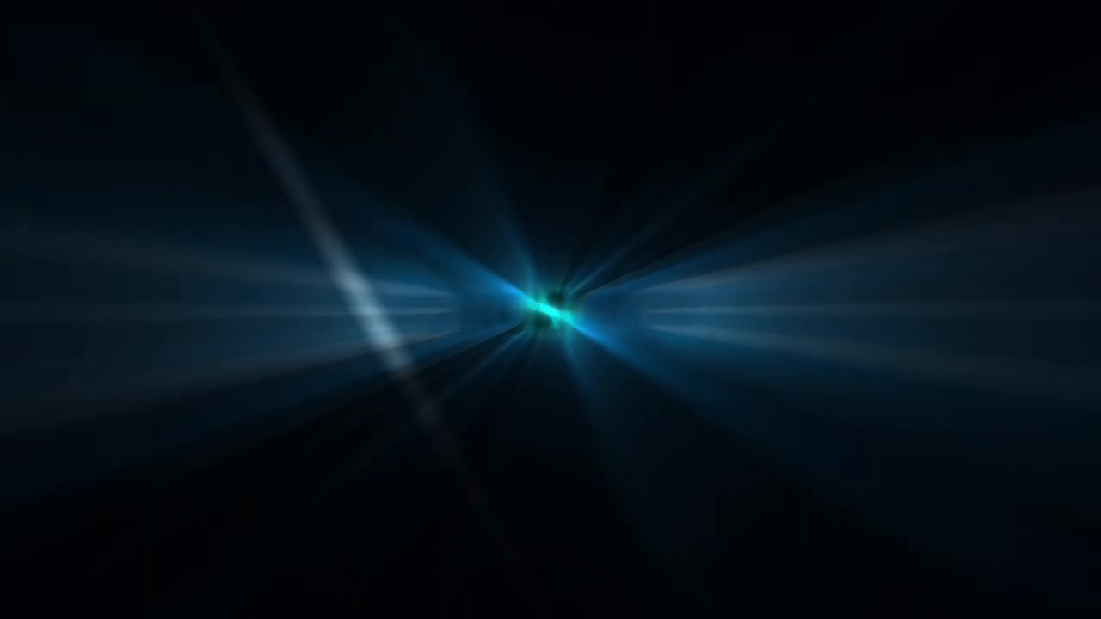